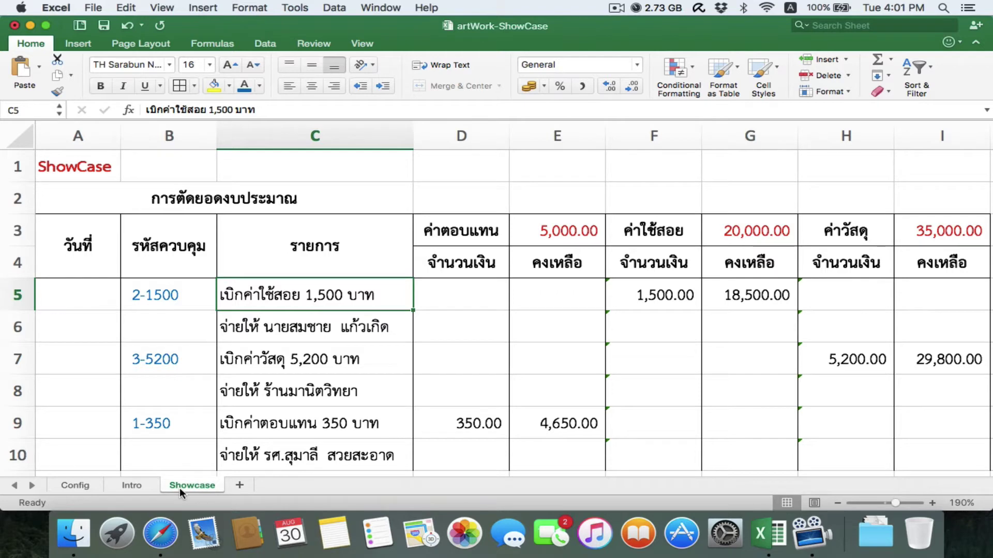
Step: Enter the remaining-balance formula =IF(D5="","",E$3-SUM(D$5:D5)) in cell E5
{"action": "key", "text": "Right"}
{"action": "key", "text": "Right"}
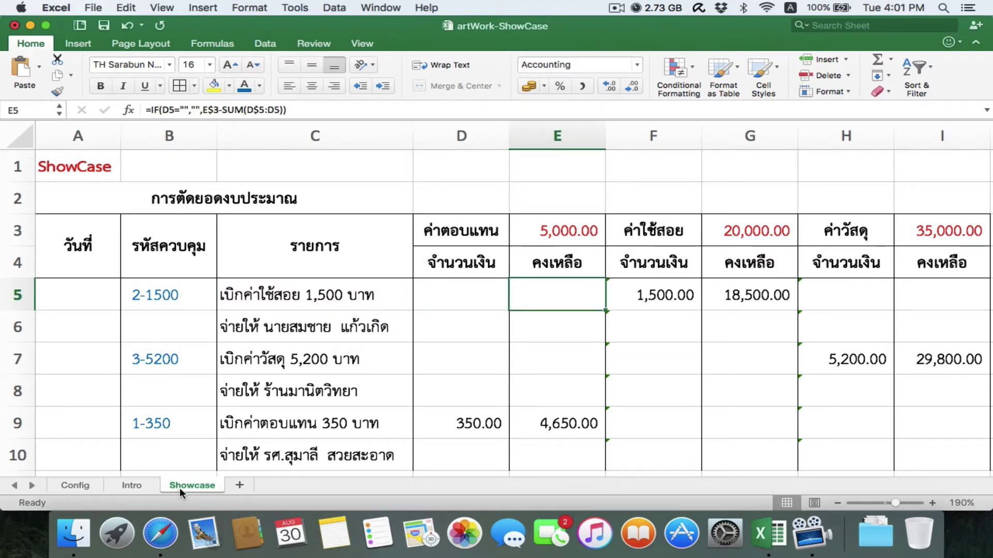
{"action": "type", "text": "=if"}
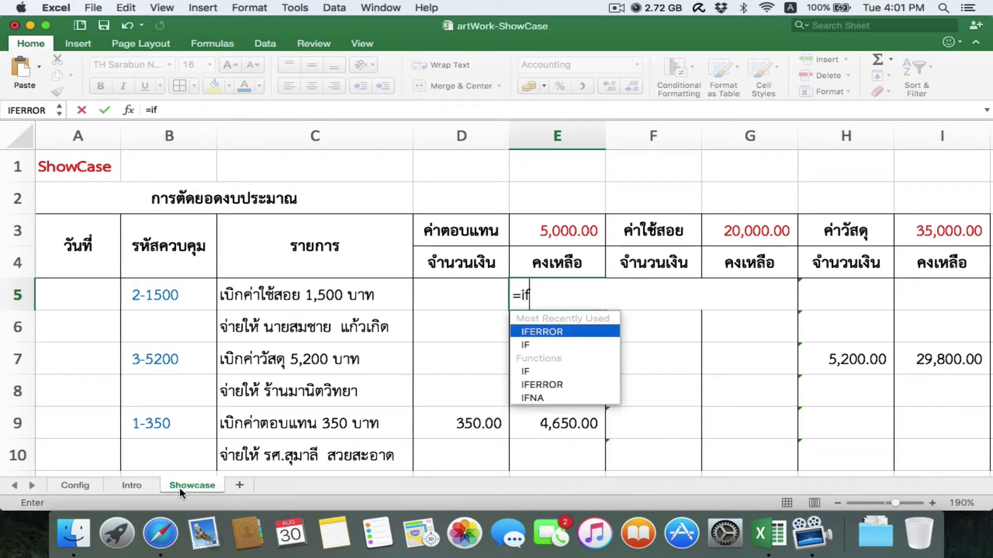
{"action": "type", "text": "("}
{"action": "key", "text": "Left"}
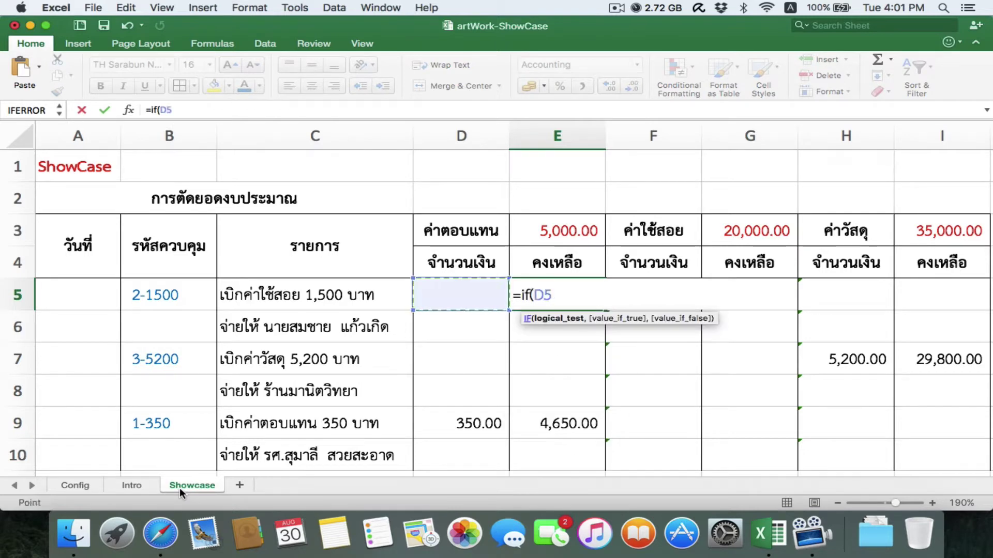
{"action": "type", "text": "=\"\""}
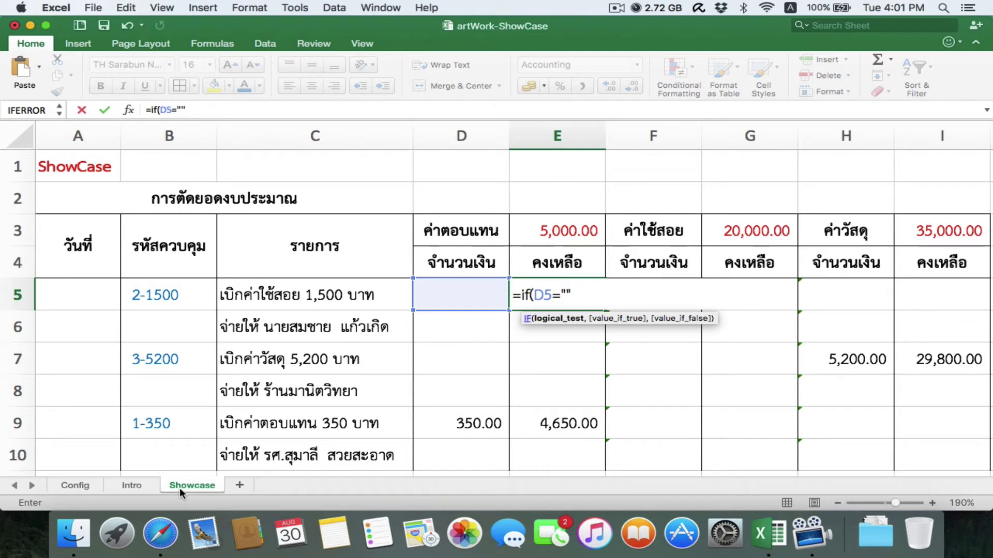
{"action": "type", "text": ","}
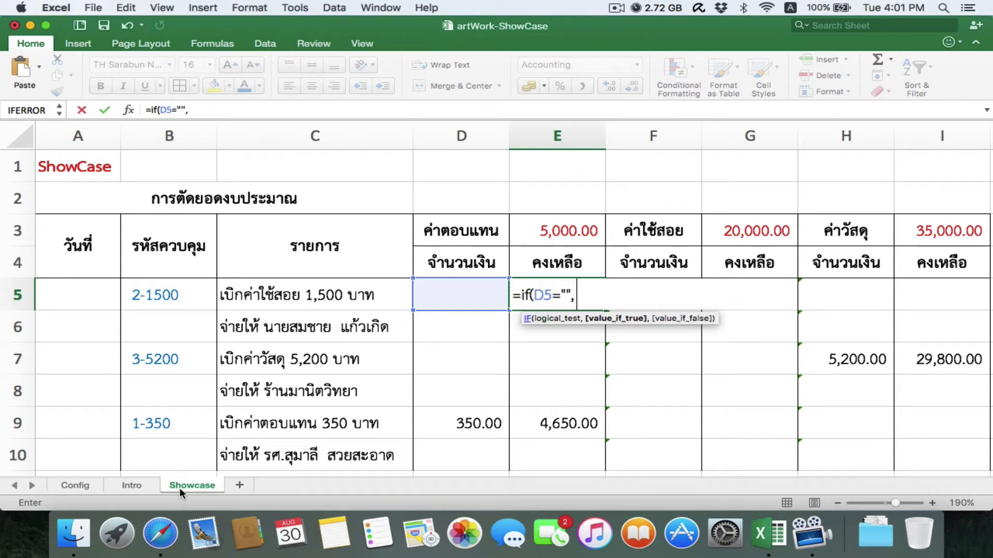
{"action": "type", "text": "\"\","}
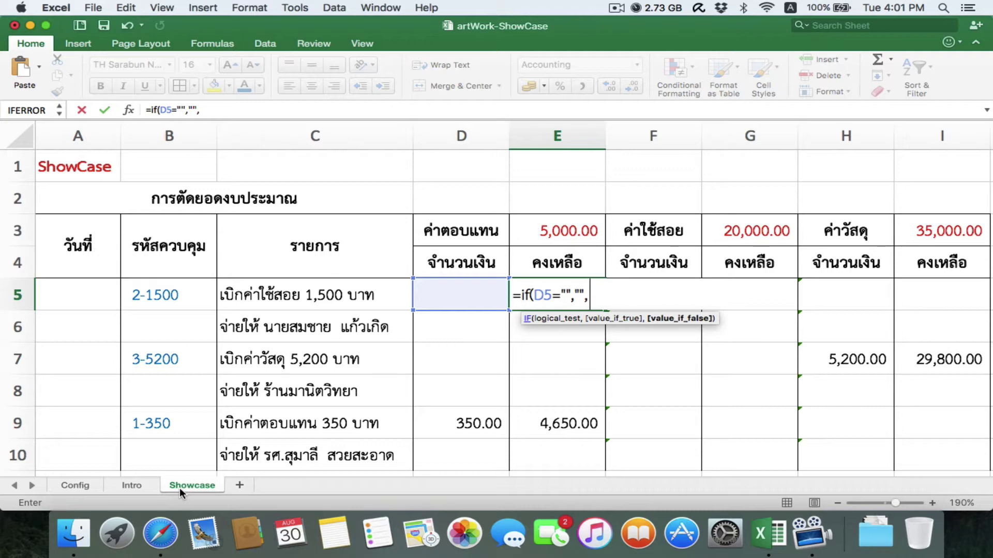
{"action": "type", "text": "e"}
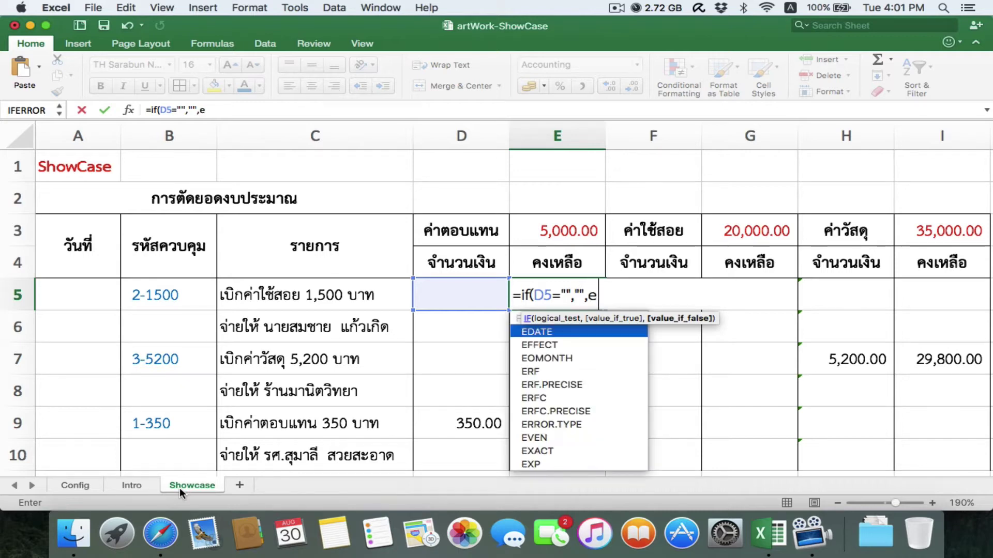
{"action": "type", "text": "$3"}
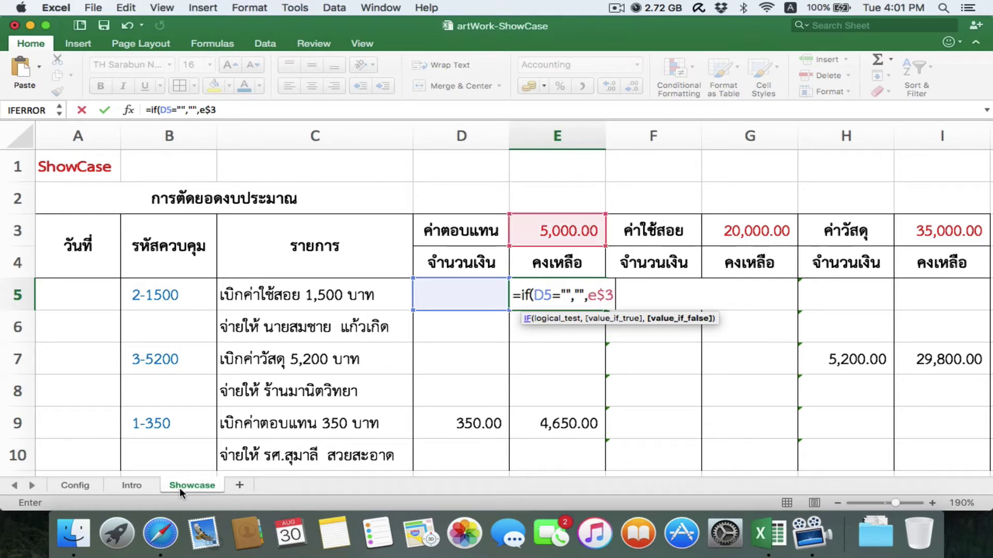
{"action": "type", "text": "-sum"}
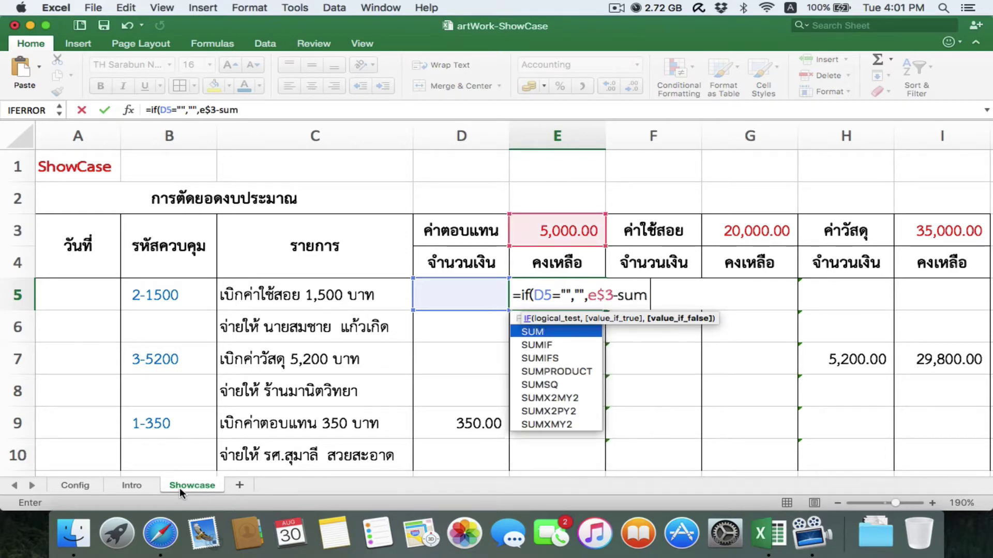
{"action": "type", "text": "("}
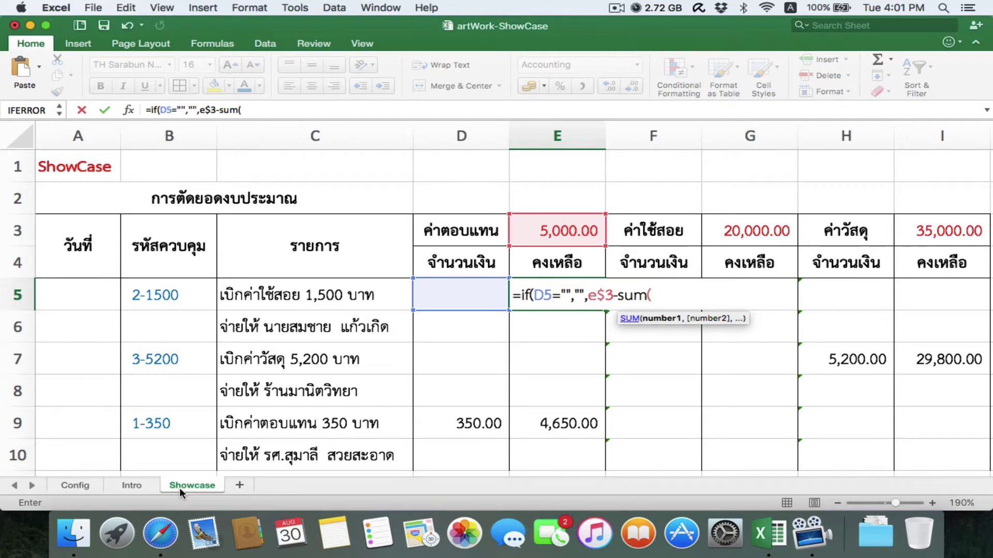
{"action": "type", "text": "d$5"}
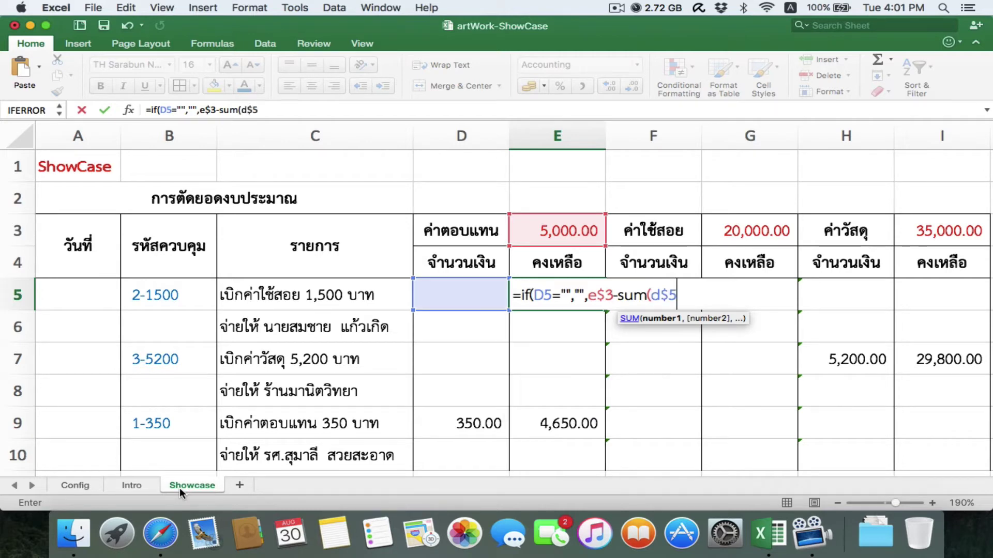
{"action": "type", "text": ":d5"}
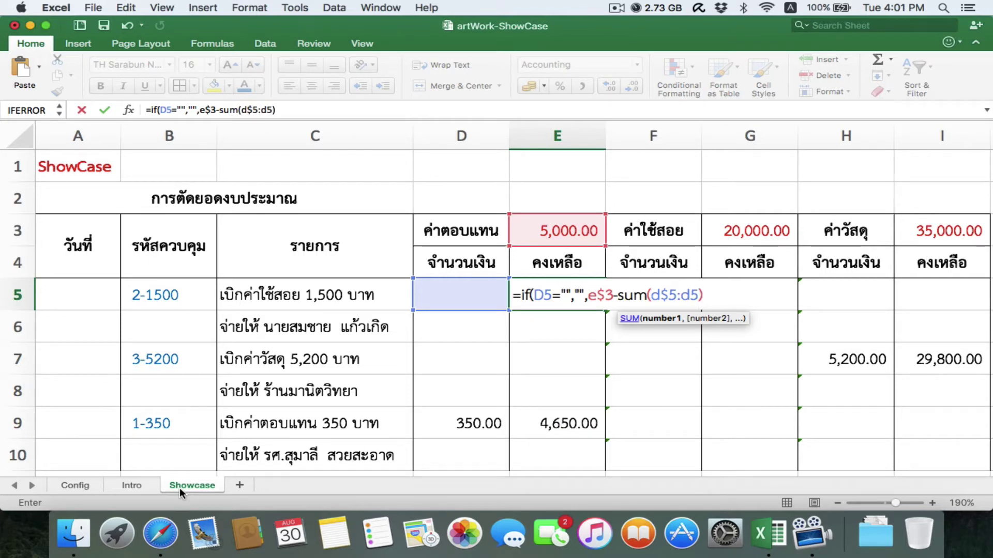
{"action": "type", "text": "))"}
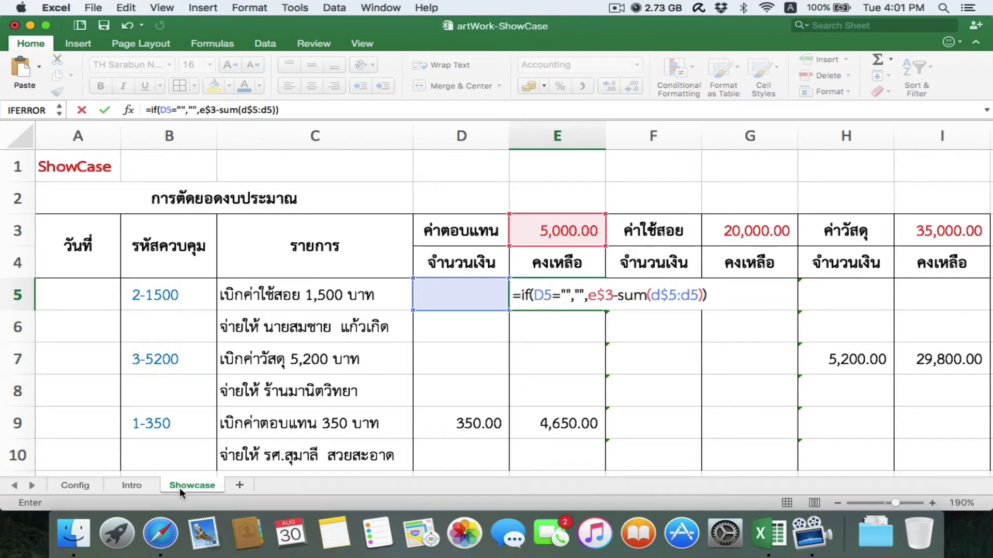
{"action": "key", "text": "Return"}
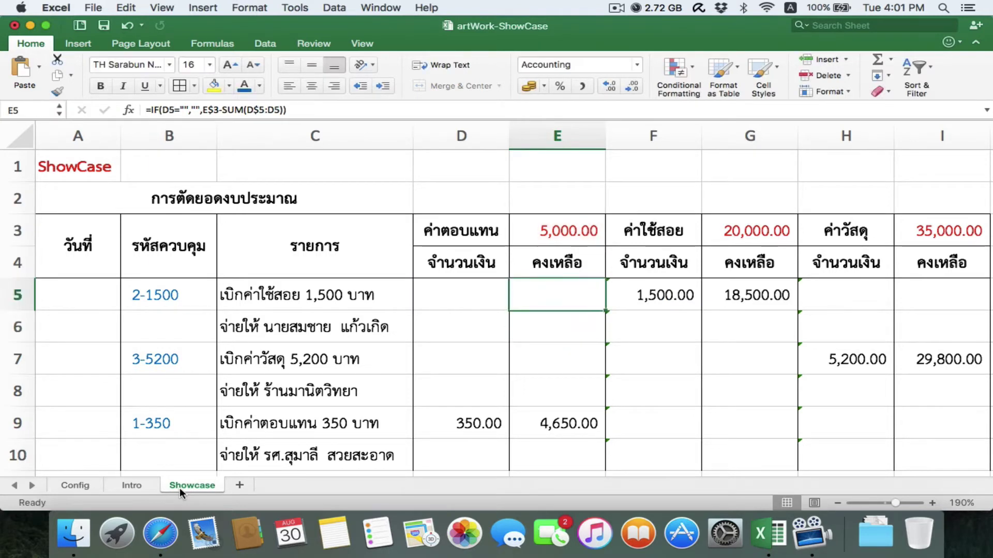
Step: Examine the remaining-balance formulas down column E from row 5, and the amount formulas in F5, H7 and D9
{"action": "key", "text": "Return"}
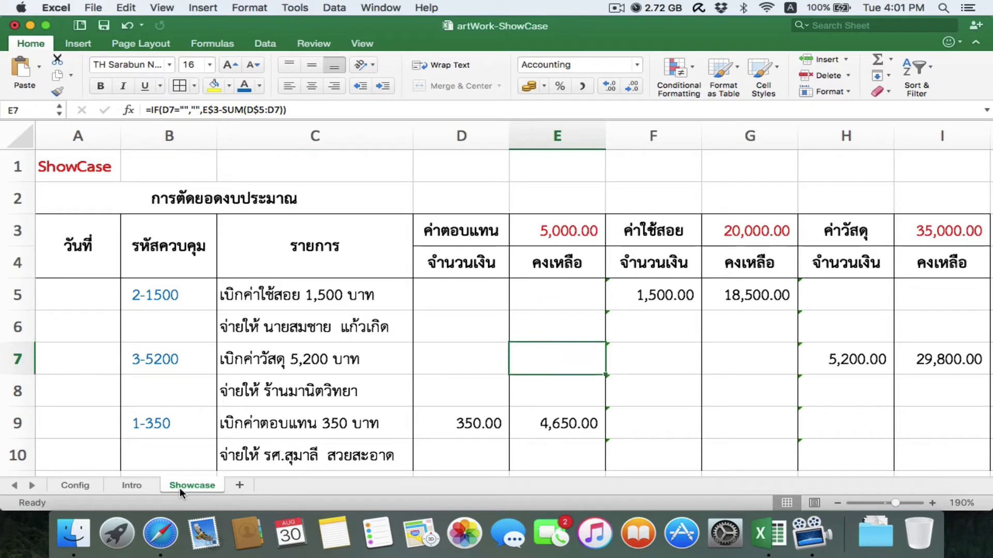
{"action": "key", "text": "Return"}
{"action": "key", "text": "Return"}
{"action": "key", "text": "Return"}
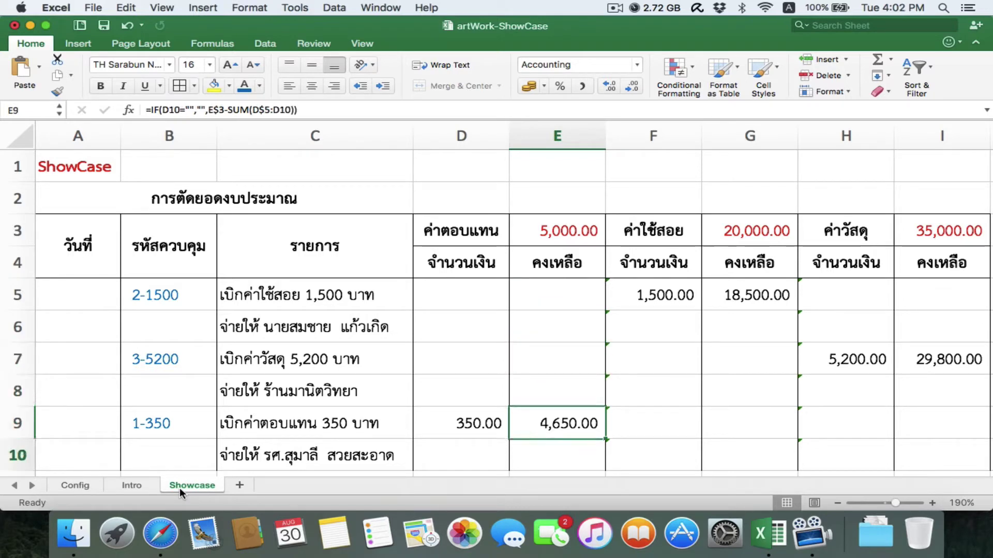
{"action": "key", "text": "Up"}
{"action": "key", "text": "Up"}
{"action": "key", "text": "Up"}
{"action": "key", "text": "Up"}
{"action": "key", "text": "Up"}
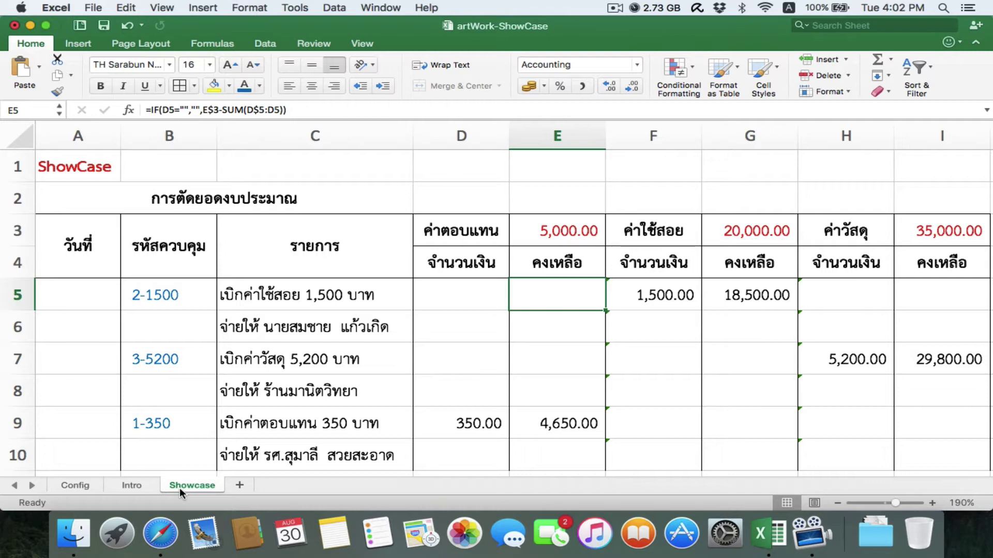
{"action": "key", "text": "Right"}
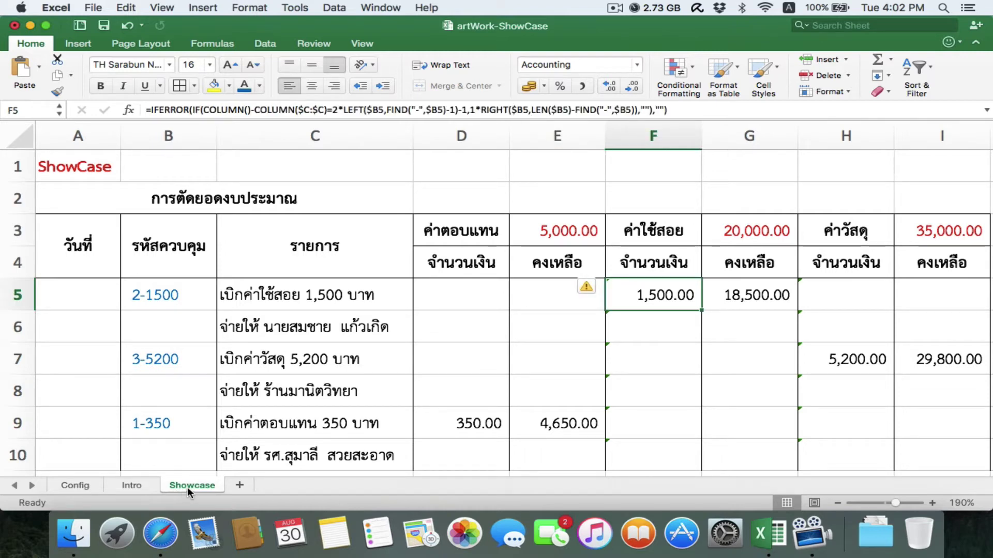
{"action": "left_click", "coordinate": [822, 353]}
{"action": "left_click", "coordinate": [501, 420]}
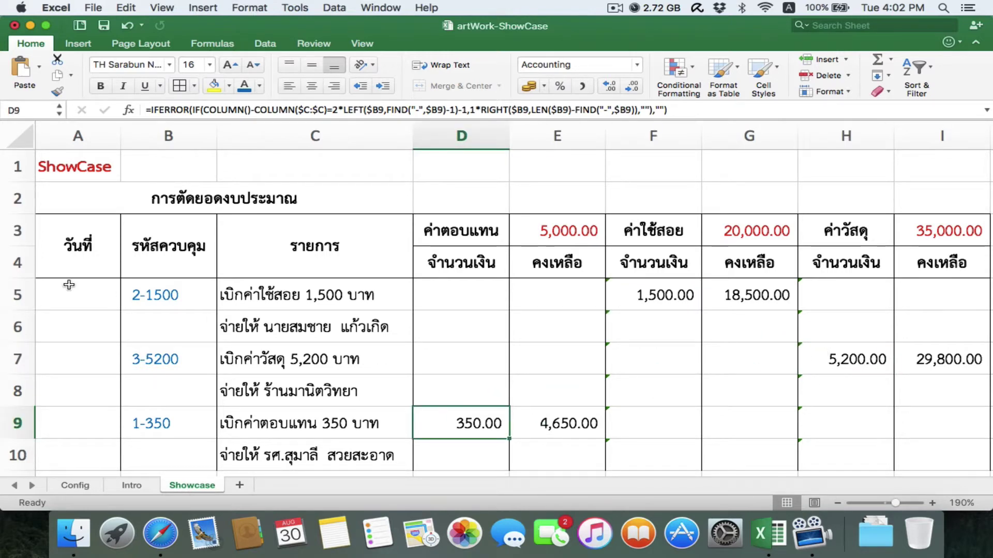
Step: Clear the control codes in cells B5 to B9
{"action": "left_click", "coordinate": [144, 294]}
{"action": "key", "text": "shift+Down"}
{"action": "key", "text": "shift+Down"}
{"action": "key", "text": "shift+Down"}
{"action": "key", "text": "shift+Down"}
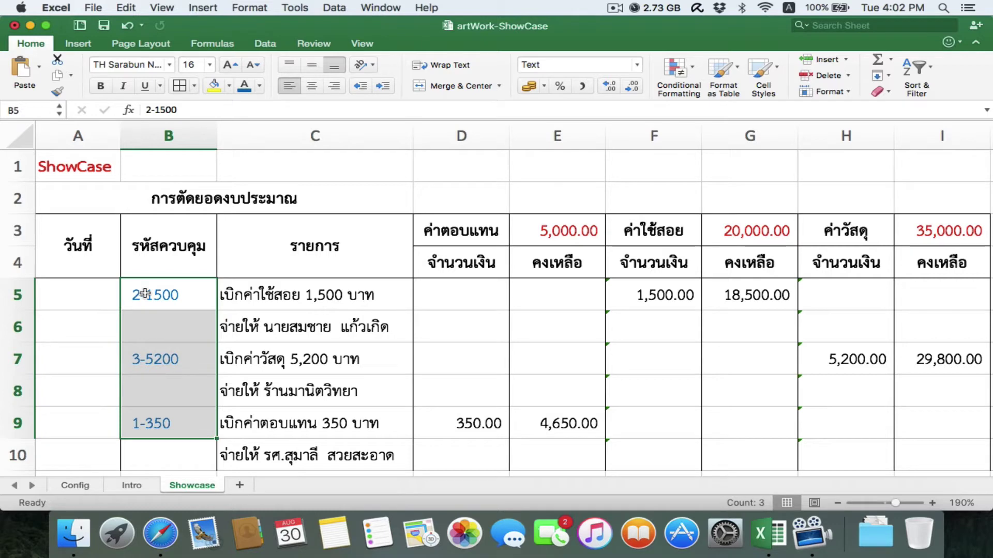
{"action": "key", "text": "Delete"}
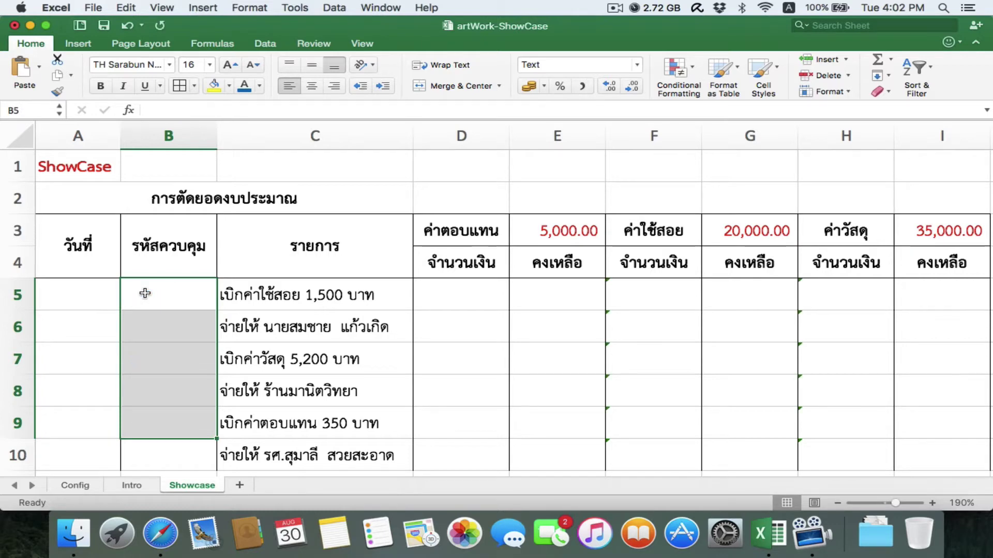
Step: Enter the control code 2-1500 in cell B5 for the 1,500 baht expense
{"action": "left_click", "coordinate": [145, 293]}
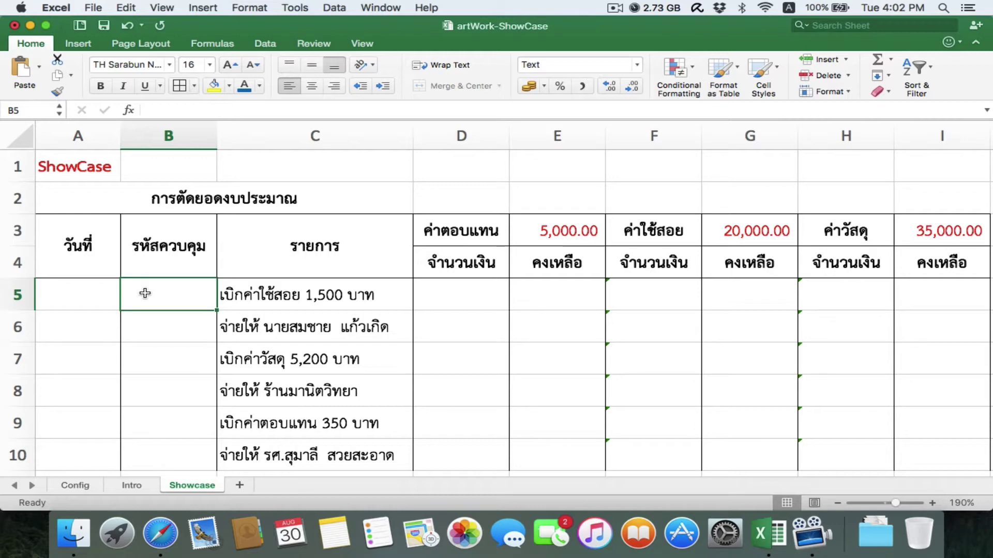
{"action": "type", "text": "2-1"}
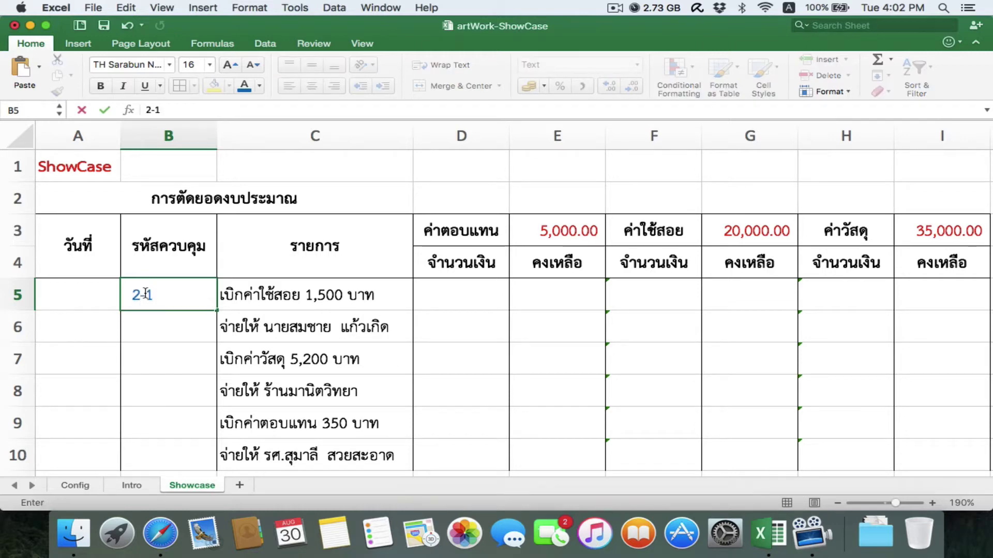
{"action": "type", "text": "500"}
{"action": "key", "text": "Return"}
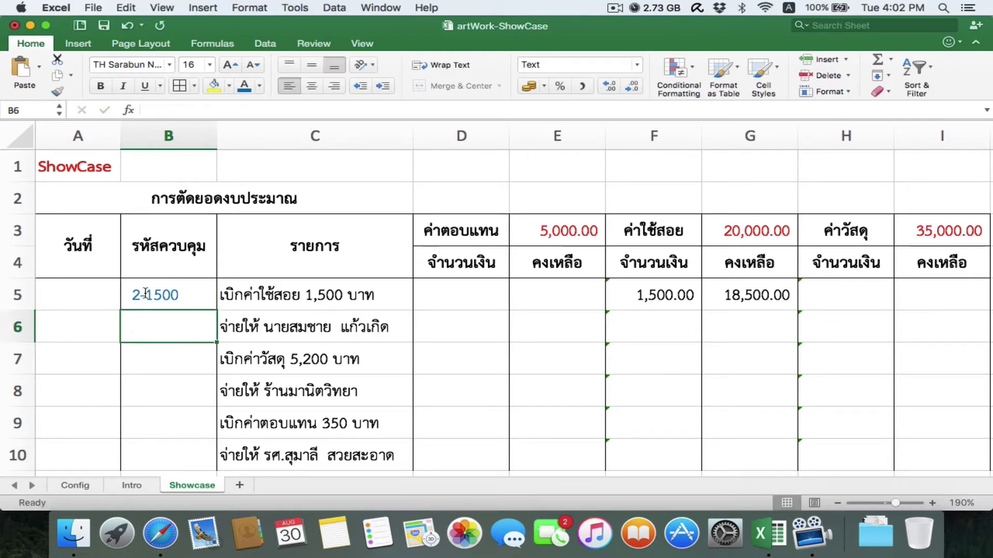
Step: Enter the control code 3-5200 in cell B7 for the 5,200 baht materials item
{"action": "key", "text": "Return"}
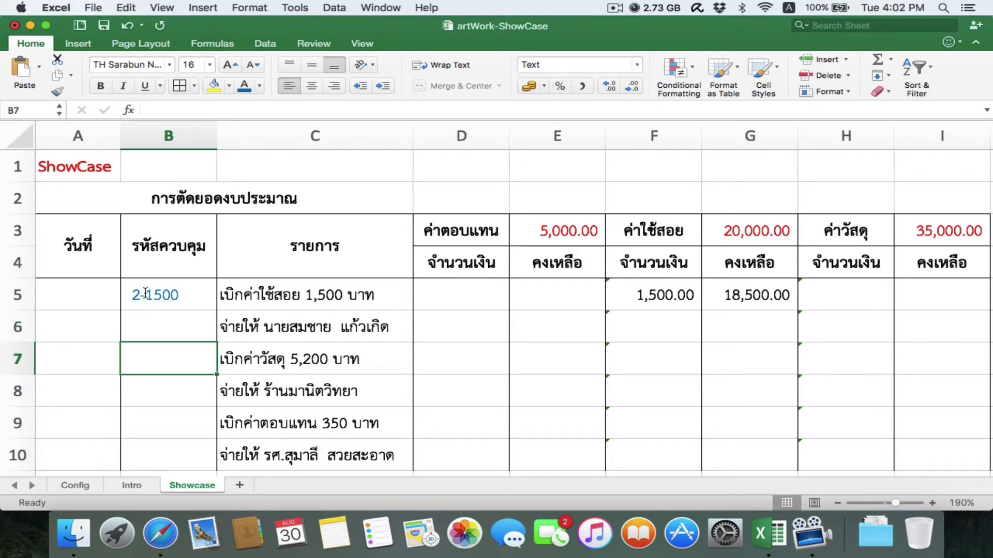
{"action": "type", "text": "3-"}
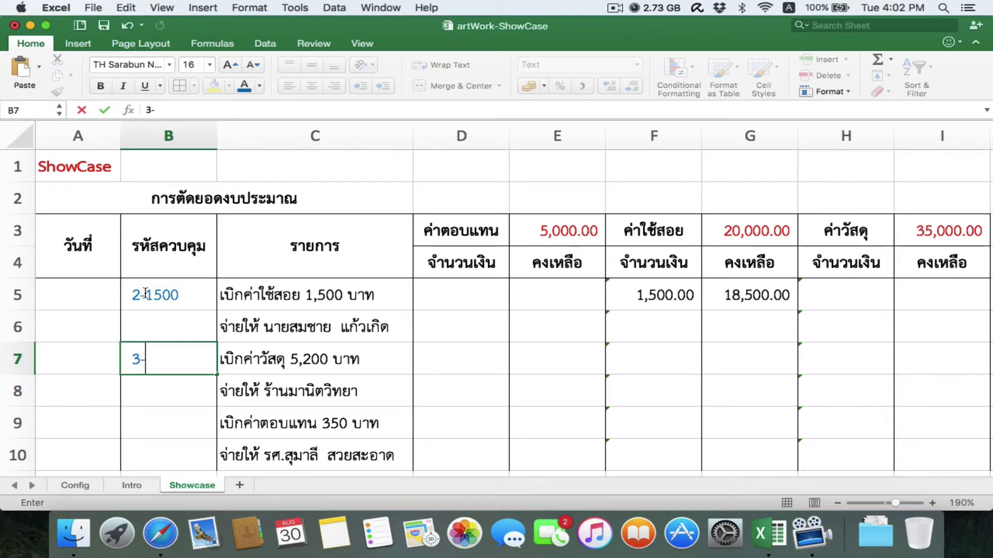
{"action": "type", "text": "5200"}
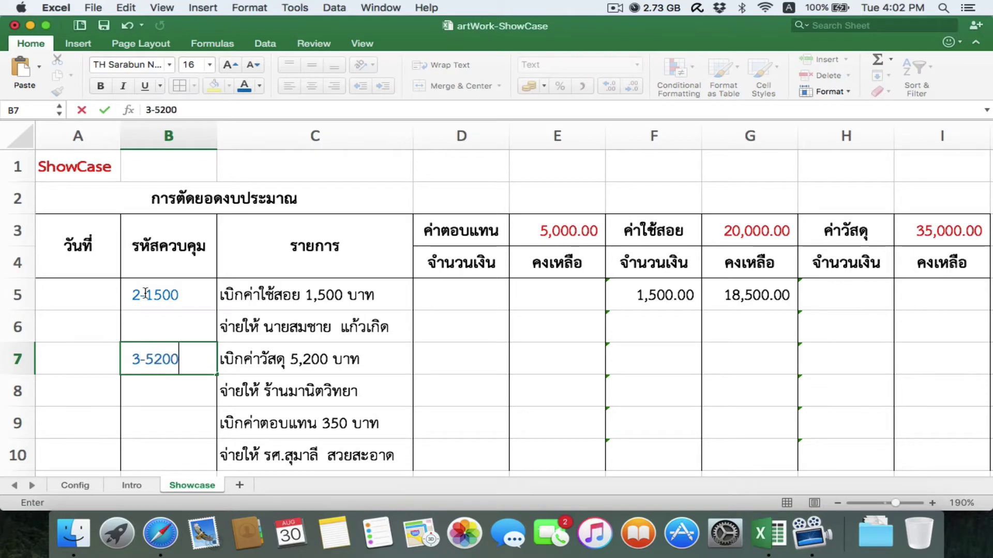
{"action": "key", "text": "Return"}
Step: Enter the control code 1-350 in cell B9 for the 350 baht compensation item
{"action": "key", "text": "Return"}
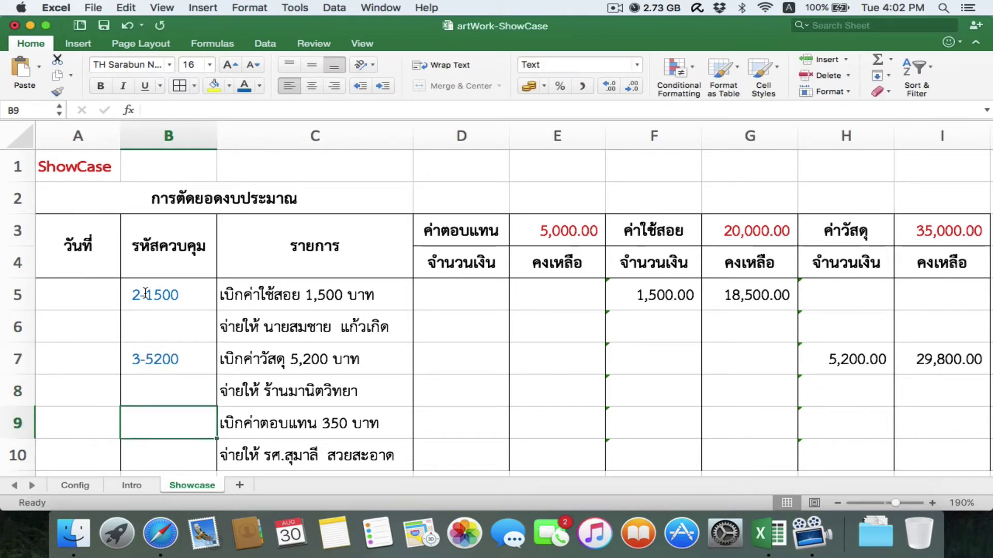
{"action": "type", "text": "1-3"}
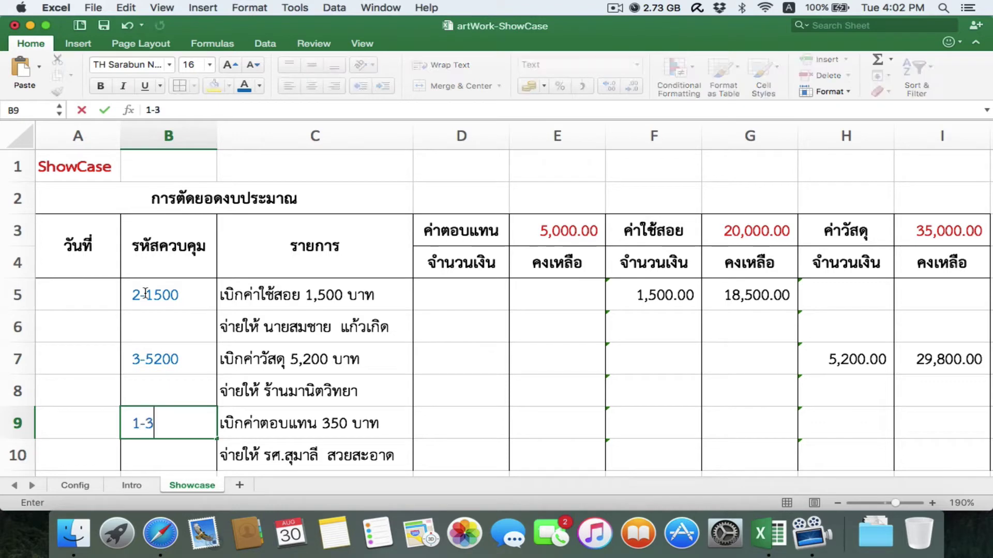
{"action": "type", "text": "50"}
{"action": "key", "text": "Return"}
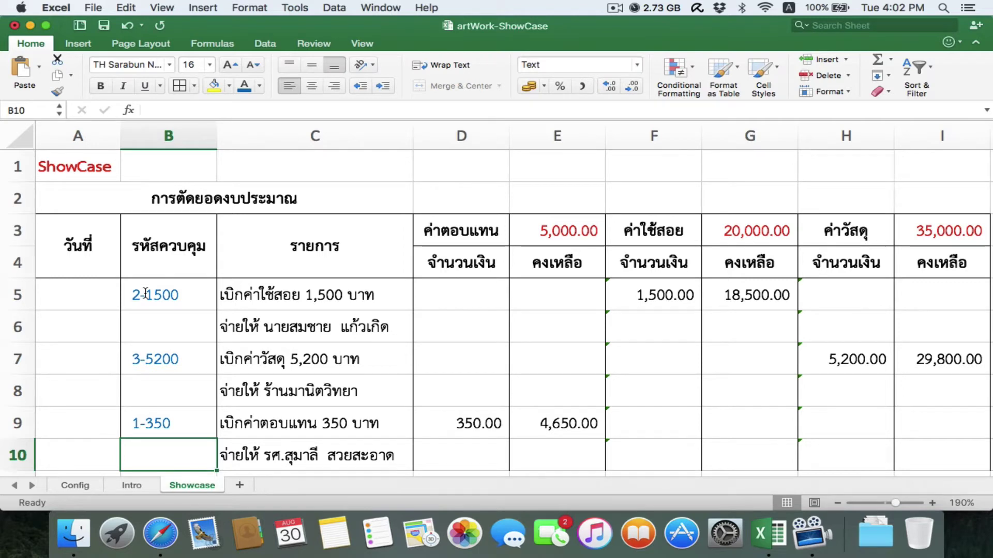
Step: Enter the formula =COLUMN()-COLUMN($C:$C) in cell D2 above the first compensation column
{"action": "key", "text": "Up"}
{"action": "key", "text": "Up"}
{"action": "key", "text": "Up"}
{"action": "key", "text": "Up"}
{"action": "key", "text": "Up"}
{"action": "key", "text": "Right"}
{"action": "key", "text": "Right"}
{"action": "key", "text": "Right"}
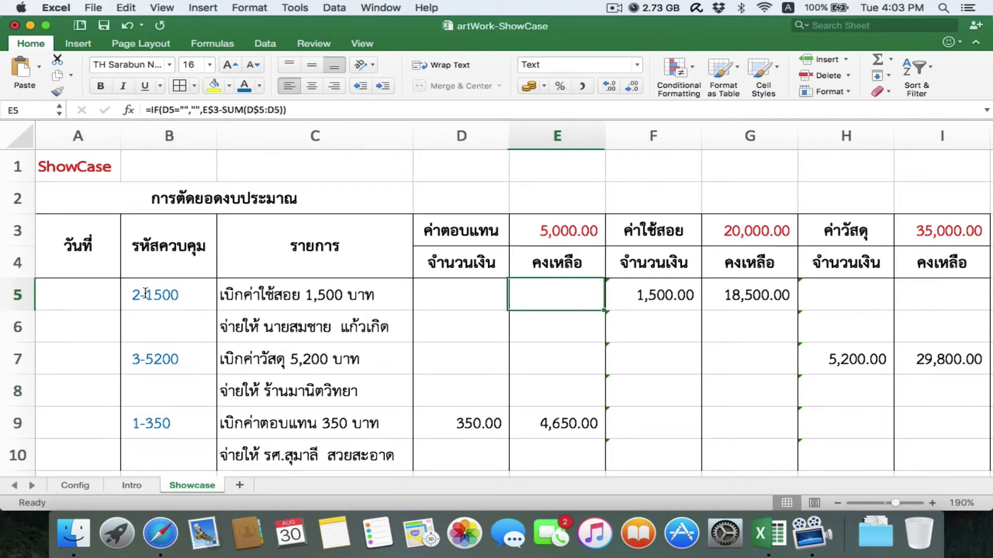
{"action": "key", "text": "Up"}
{"action": "key", "text": "Up"}
{"action": "key", "text": "Up"}
{"action": "key", "text": "Left"}
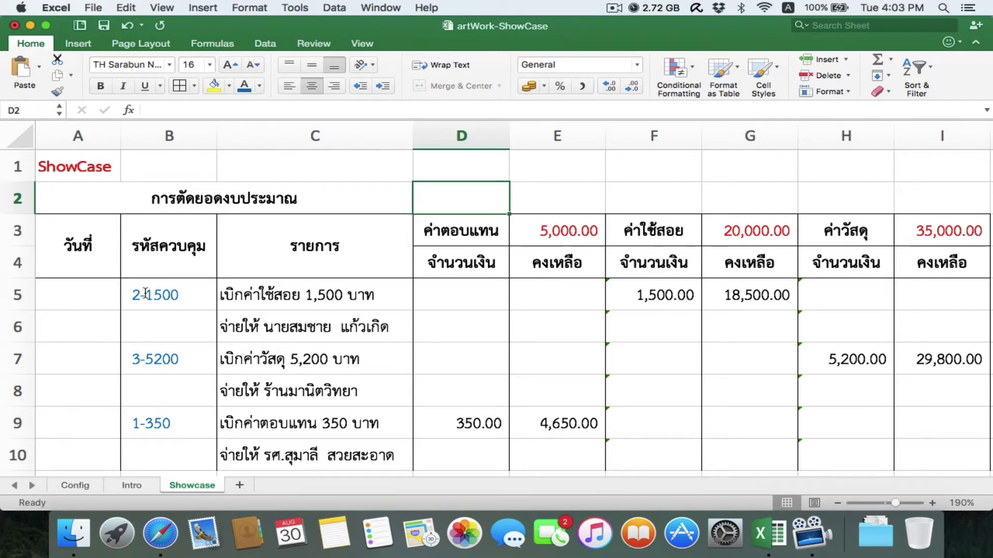
{"action": "type", "text": "=col"}
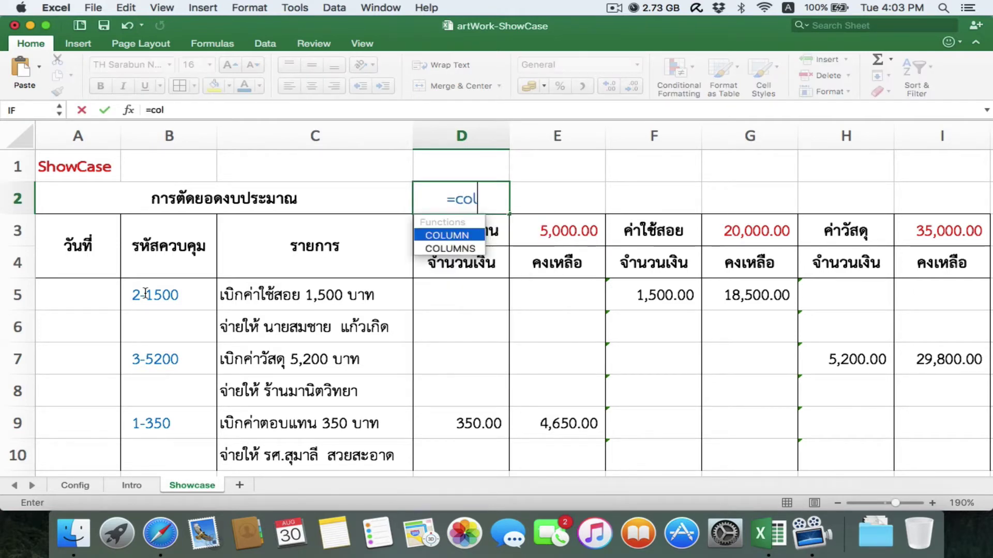
{"action": "type", "text": "umn()-"}
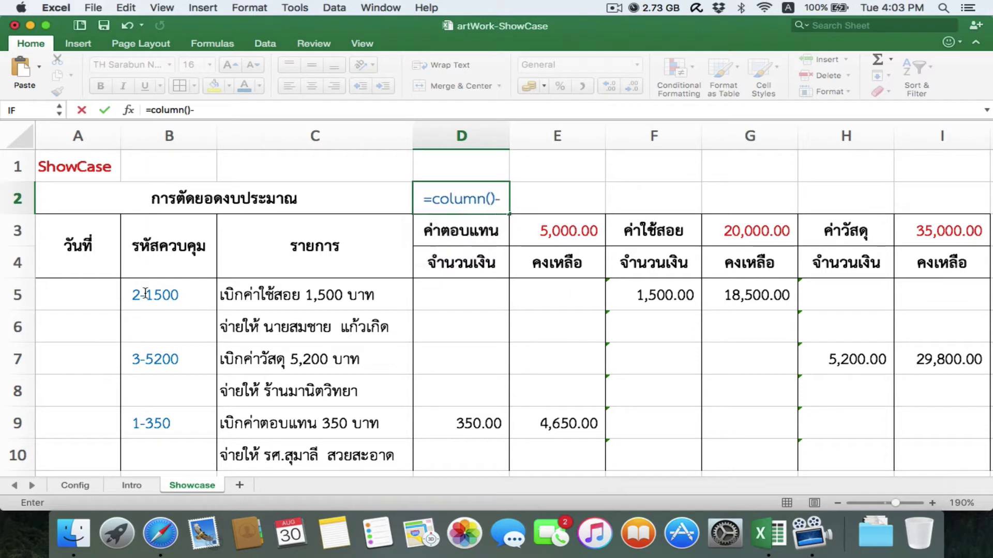
{"action": "type", "text": "cl"}
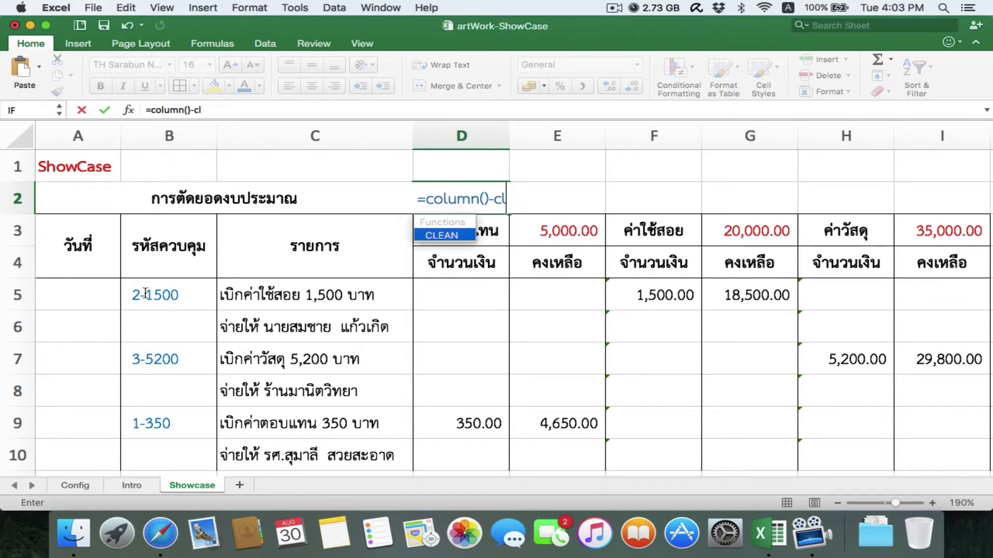
{"action": "key", "text": "BackSpace"}
{"action": "type", "text": "olu"}
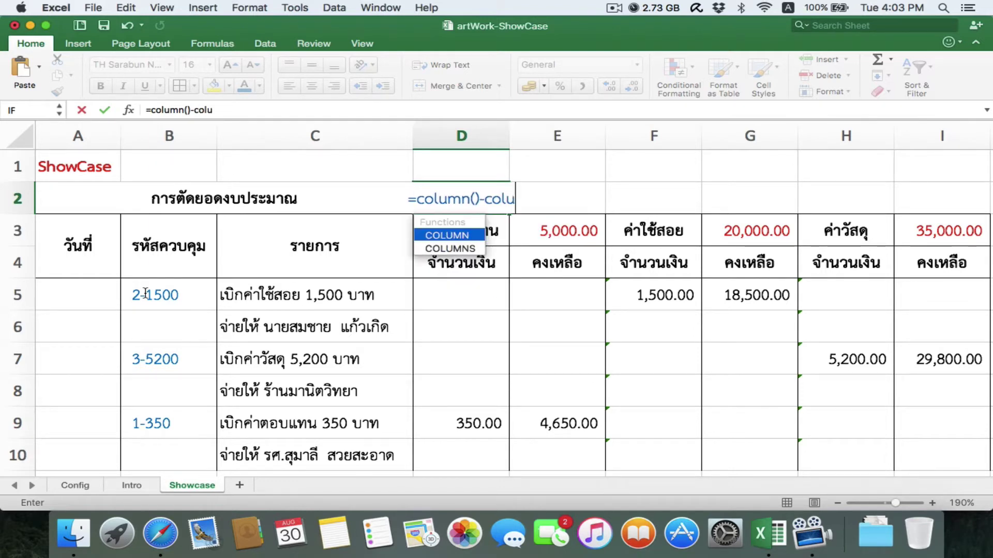
{"action": "type", "text": "mn("}
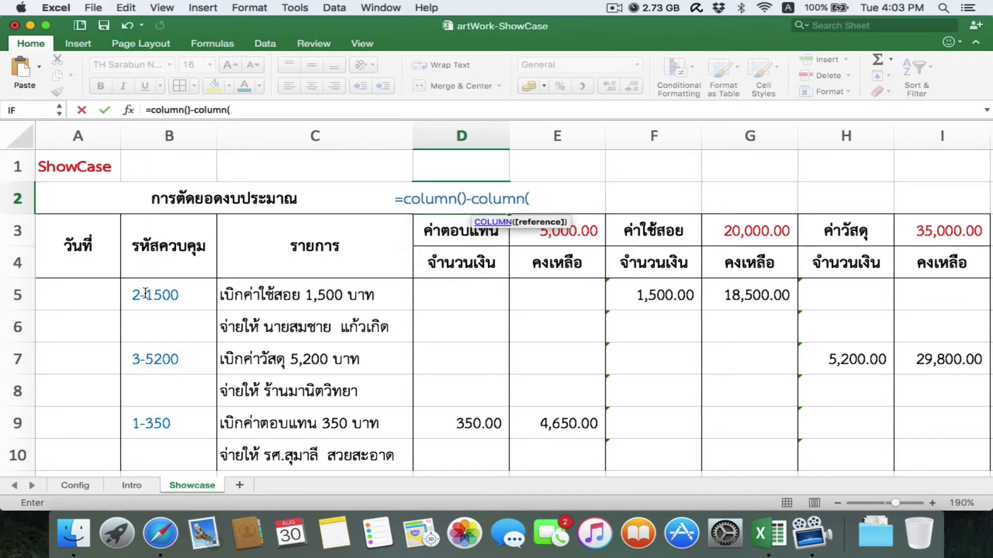
{"action": "type", "text": "$c:"}
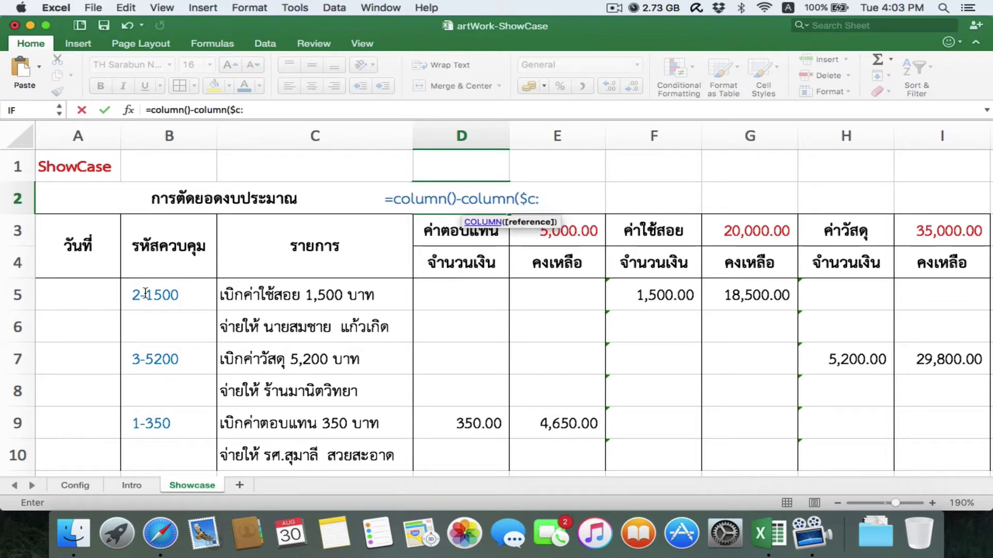
{"action": "type", "text": "$c"}
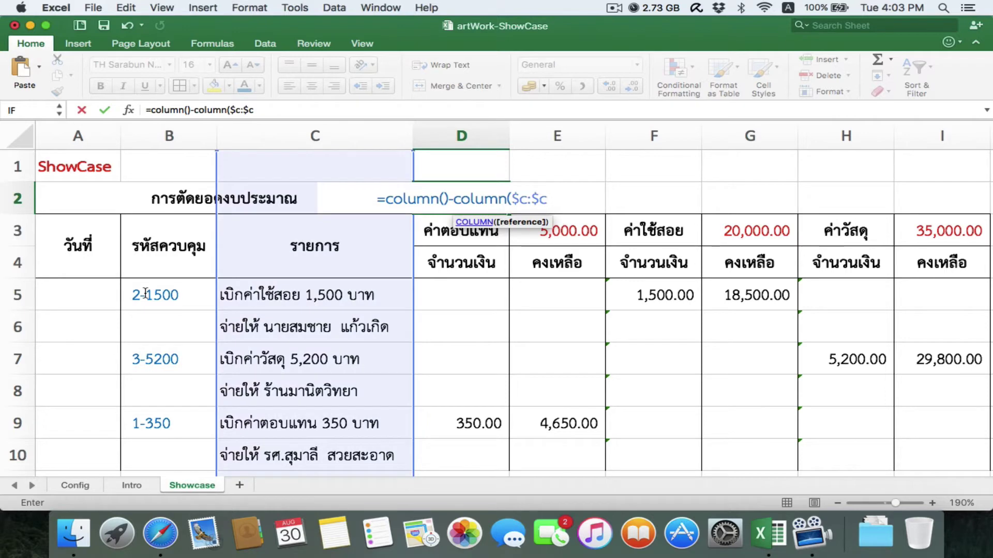
{"action": "type", "text": ")"}
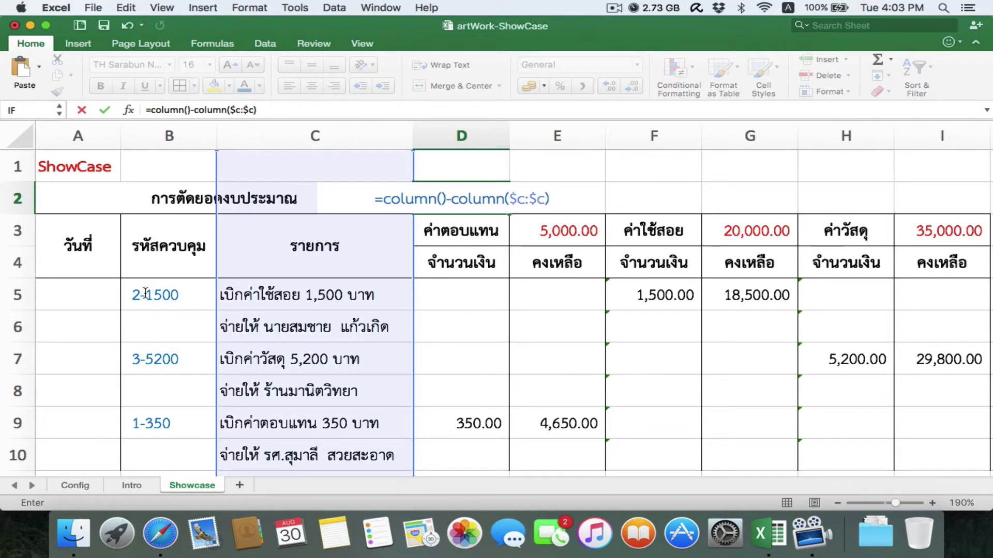
{"action": "key", "text": "Return"}
{"action": "key", "text": "Up"}
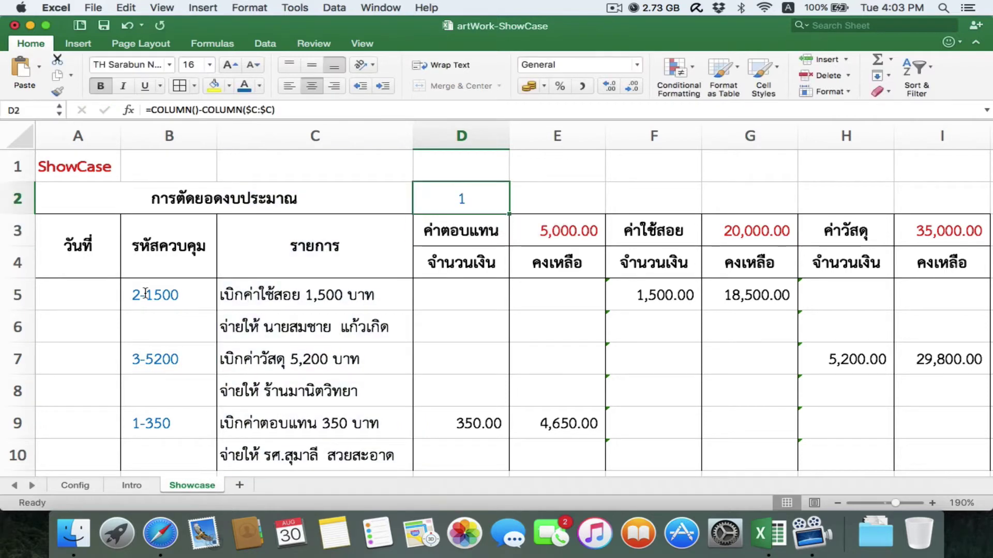
Step: Fill the column-number formula from D2 across the row to I2
{"action": "key", "text": "shift+Right"}
{"action": "key", "text": "shift+Right"}
{"action": "key", "text": "shift+Right"}
{"action": "key", "text": "shift+Right"}
{"action": "key", "text": "shift+Right"}
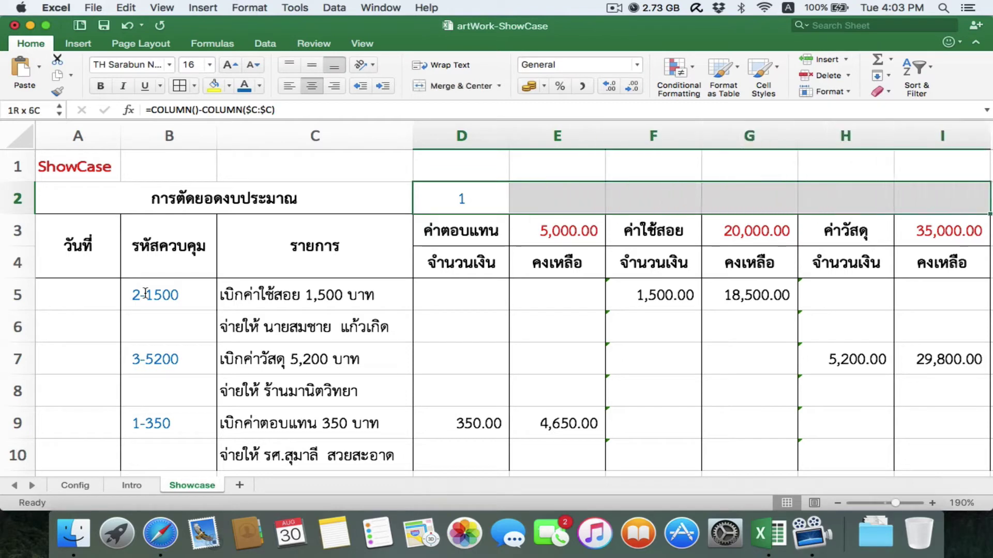
{"action": "key", "text": "ctrl+r"}
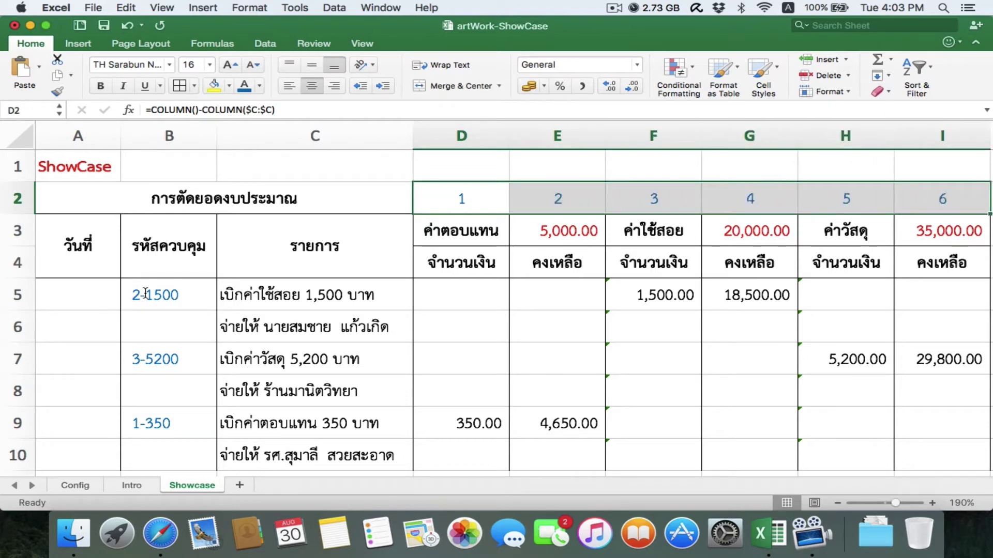
Step: Examine the column numbers in row 2 above the amount columns D, F and H of the three expense categories
{"action": "key", "text": "Left"}
{"action": "key", "text": "Right"}
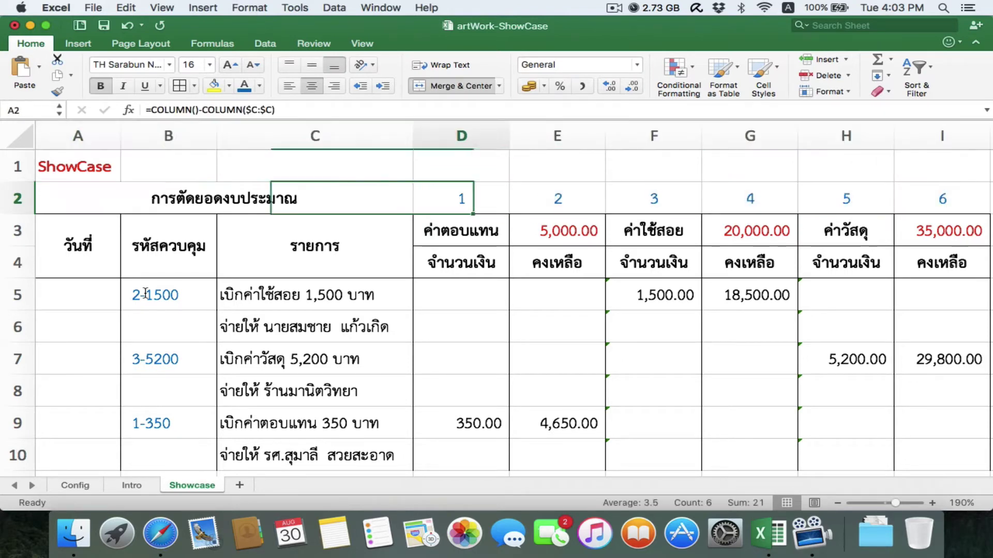
{"action": "key", "text": "Right"}
{"action": "key", "text": "Right"}
{"action": "key", "text": "Right"}
{"action": "key", "text": "Right"}
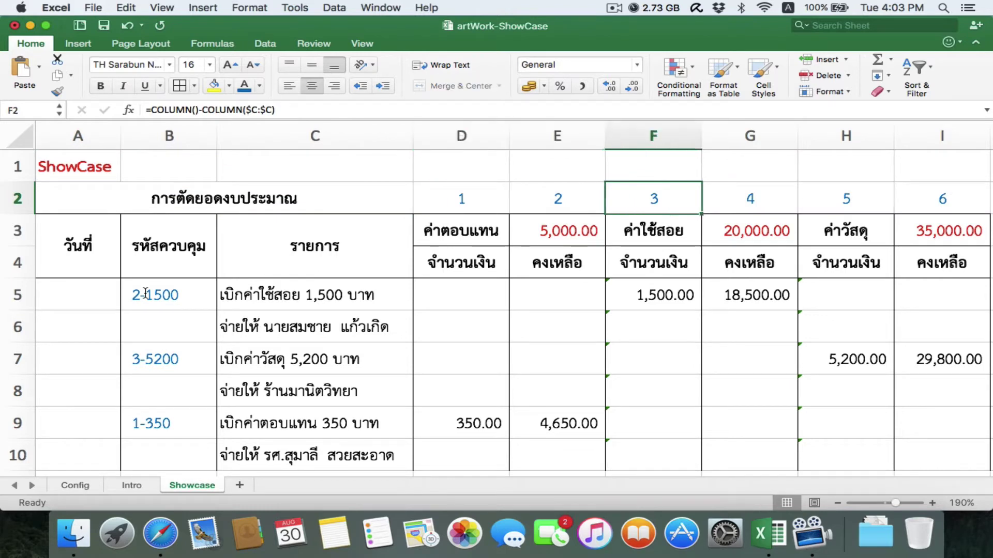
{"action": "key", "text": "Left"}
{"action": "key", "text": "Left"}
{"action": "key", "text": "Left"}
{"action": "key", "text": "Left"}
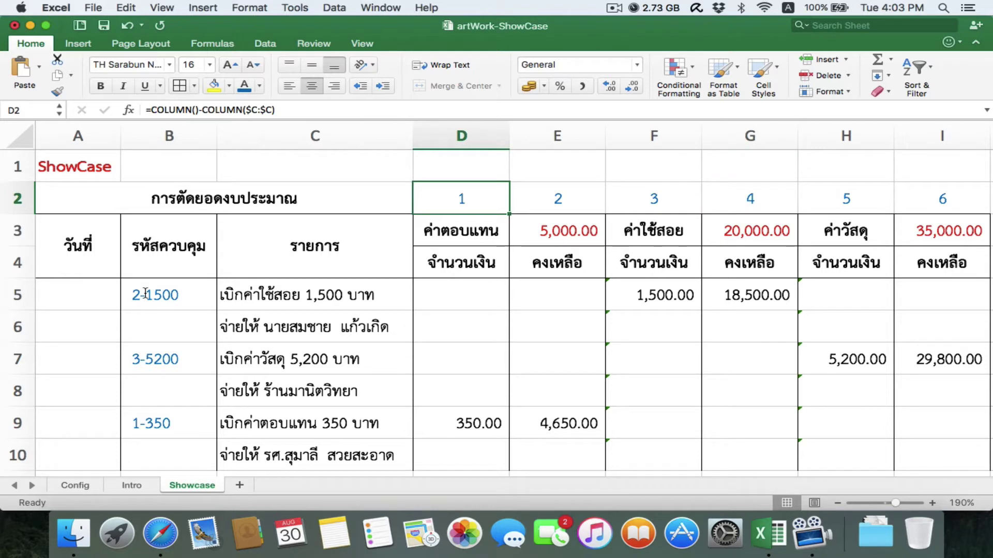
{"action": "key", "text": "Right"}
{"action": "key", "text": "Right"}
{"action": "key", "text": "Right"}
{"action": "key", "text": "Left"}
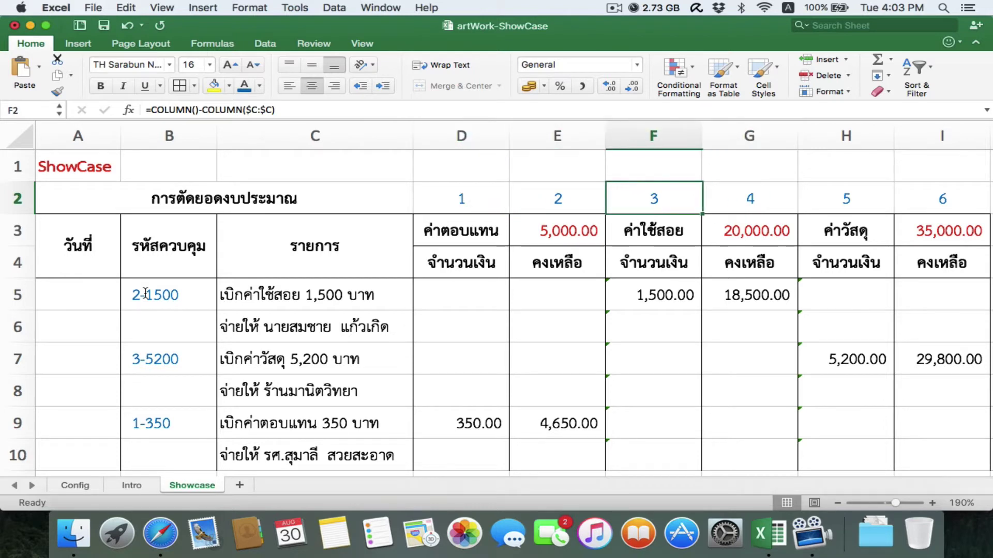
{"action": "key", "text": "Right"}
{"action": "key", "text": "Right"}
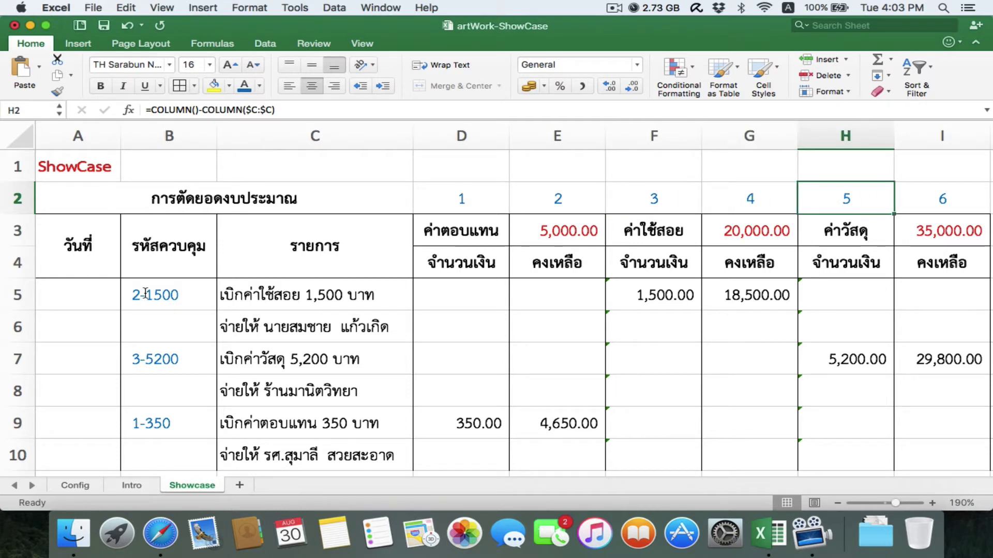
{"action": "key", "text": "Left"}
{"action": "key", "text": "Left"}
{"action": "key", "text": "Left"}
{"action": "key", "text": "Left"}
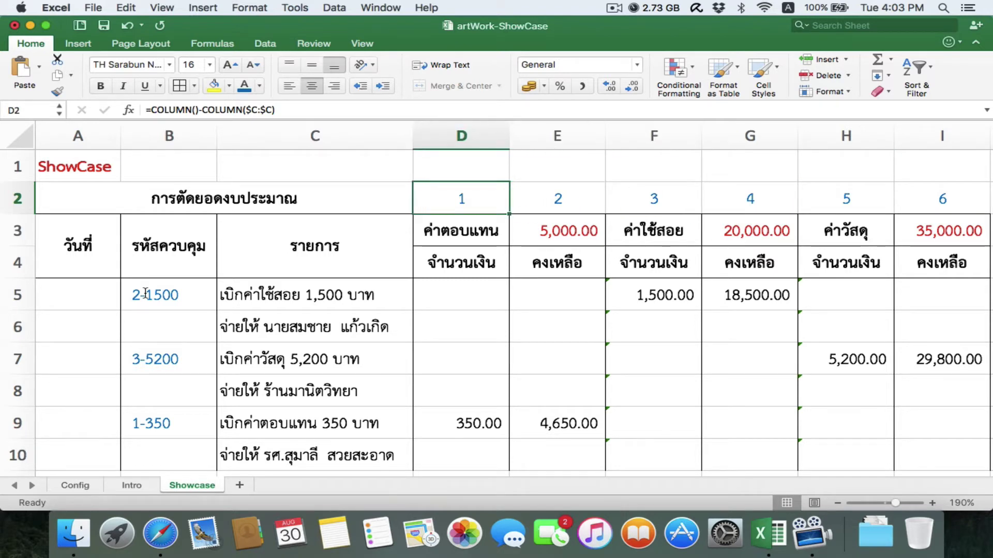
{"action": "key", "text": "Up"}
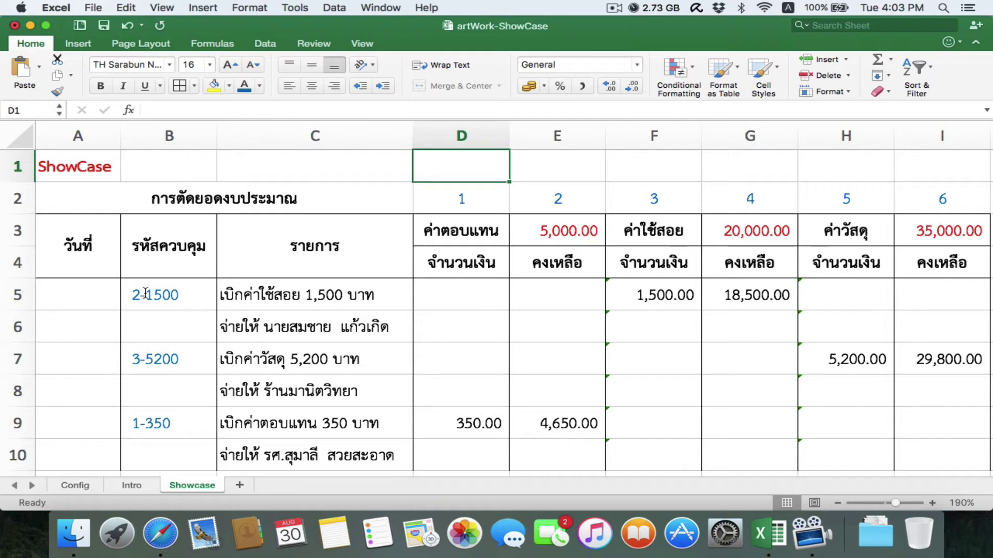
Step: Write the formula =LEFT($B5,FIND("-",$B5)-1) in cell D5 to extract the category number before the hyphen
{"action": "key", "text": "Down"}
{"action": "key", "text": "Down"}
{"action": "key", "text": "Down"}
{"action": "key", "text": "Down"}
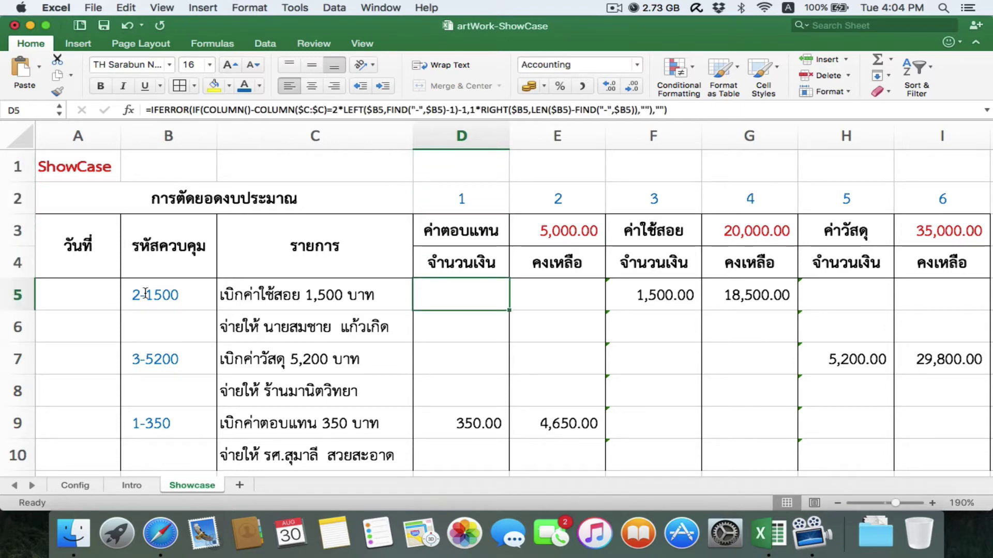
{"action": "type", "text": "=l"}
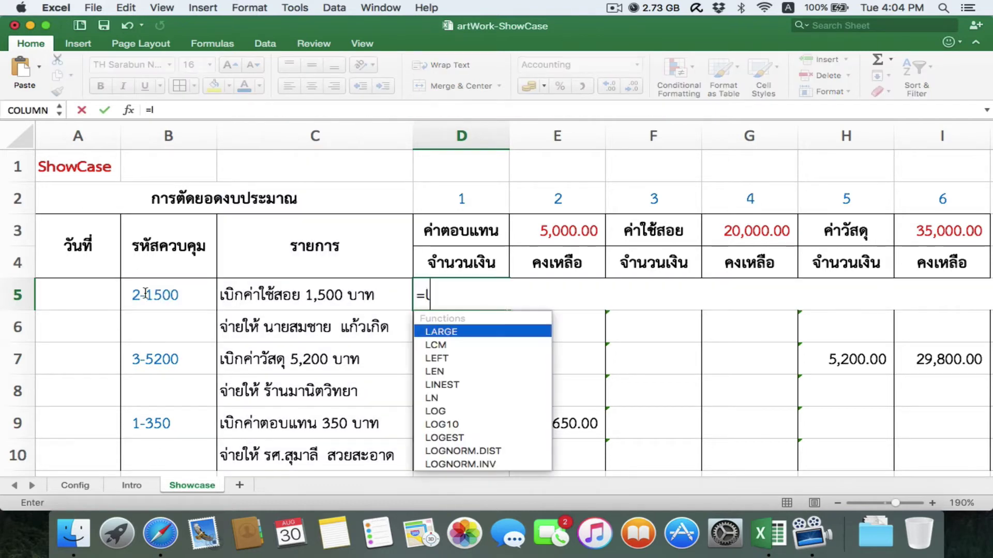
{"action": "type", "text": "eft"}
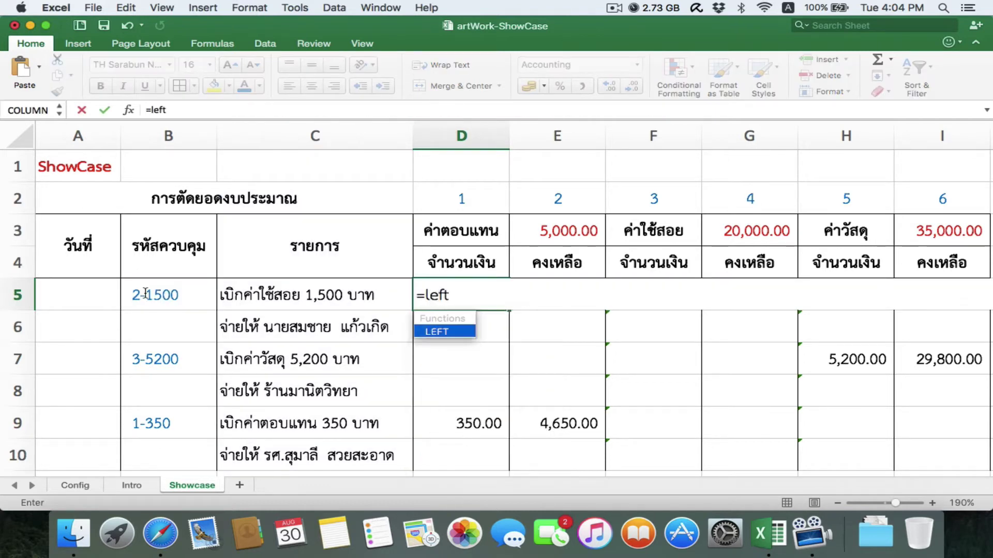
{"action": "type", "text": "("}
{"action": "left_click", "coordinate": [145, 293]}
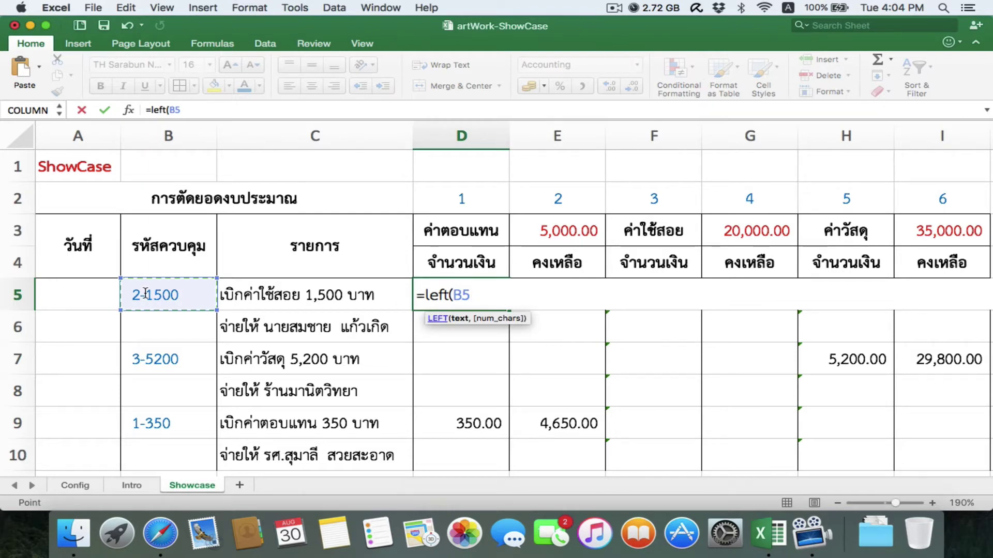
{"action": "key", "text": "super+t"}
{"action": "key", "text": "super+t"}
{"action": "key", "text": "super+t"}
{"action": "type", "text": ","}
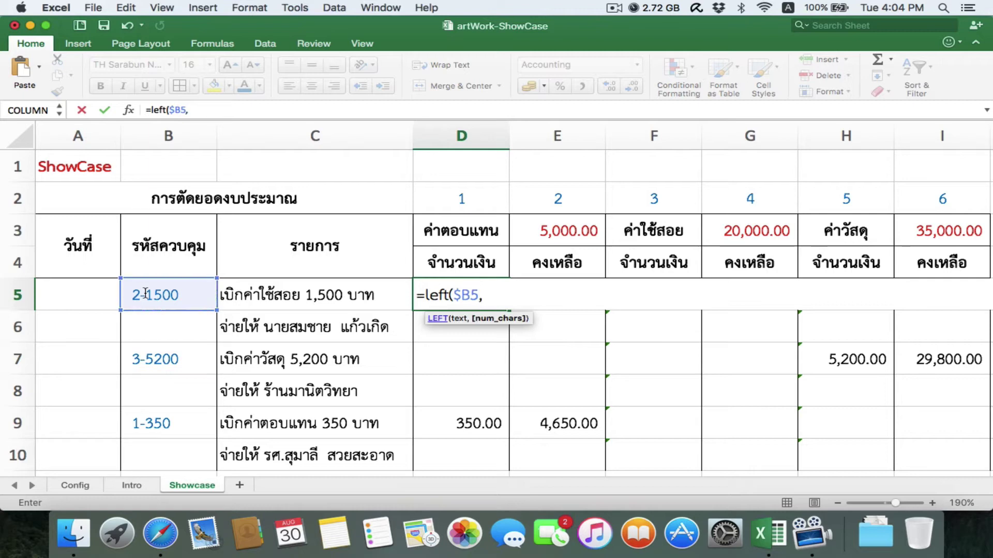
{"action": "type", "text": "find"}
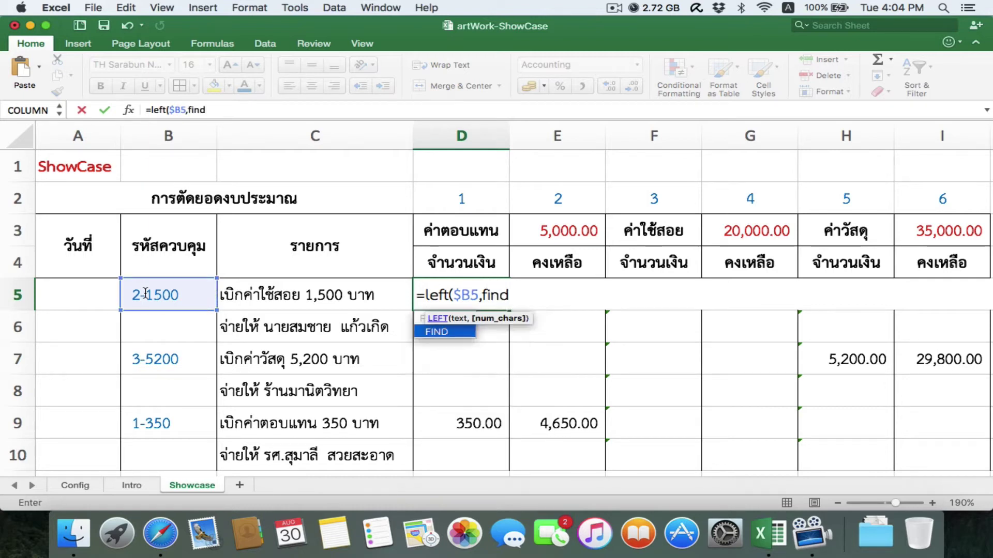
{"action": "type", "text": "(\""}
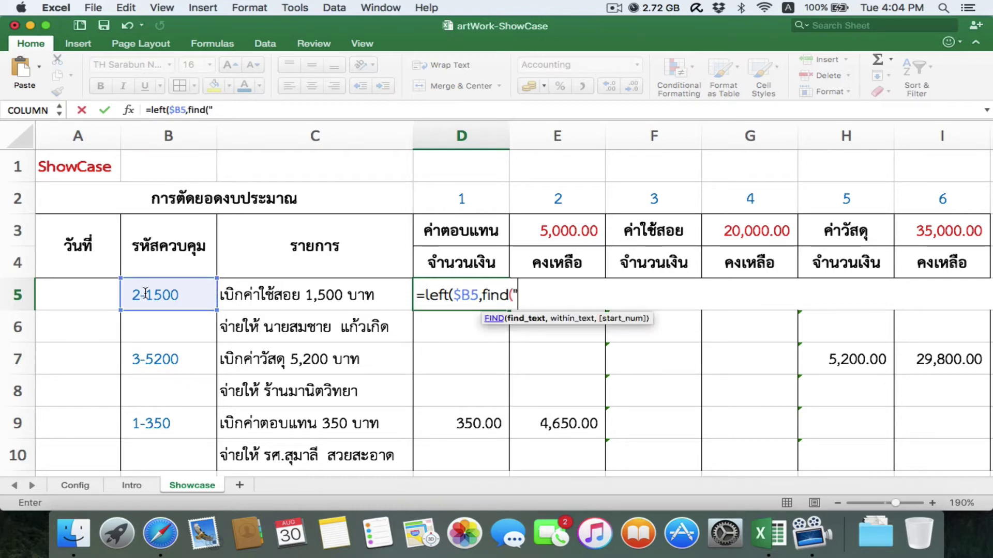
{"action": "type", "text": "-\","}
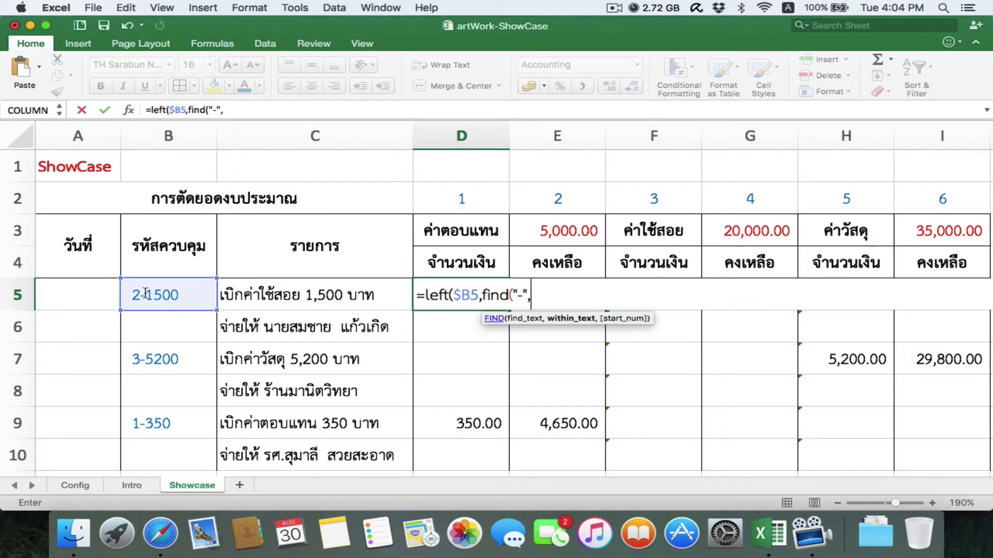
{"action": "type", "text": "$b5)-1"}
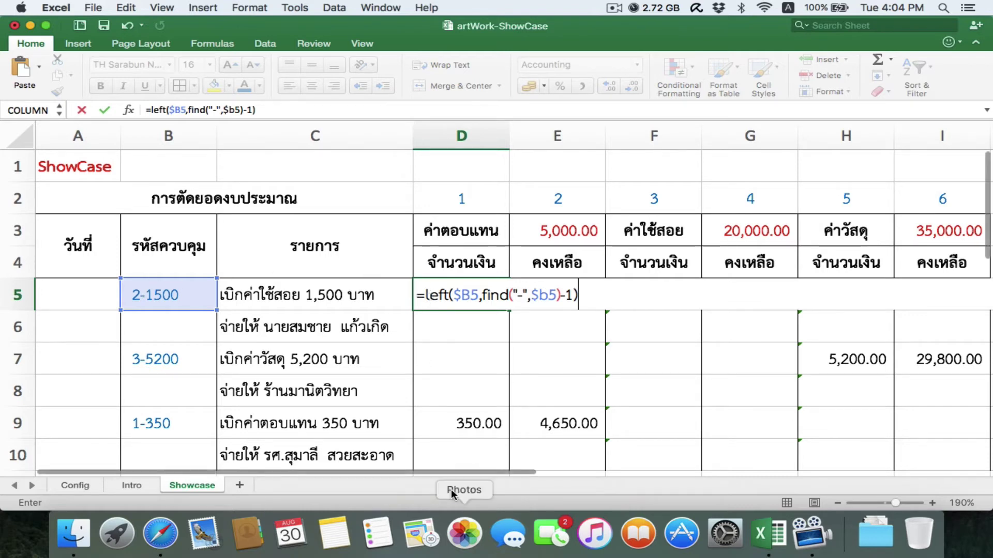
Step: Extend the D5 formula to =2*LEFT($B5,FIND("-",$B5)-1)-1 by doubling the extracted number and subtracting 1
{"action": "left_click", "coordinate": [425, 294]}
{"action": "type", "text": "2"}
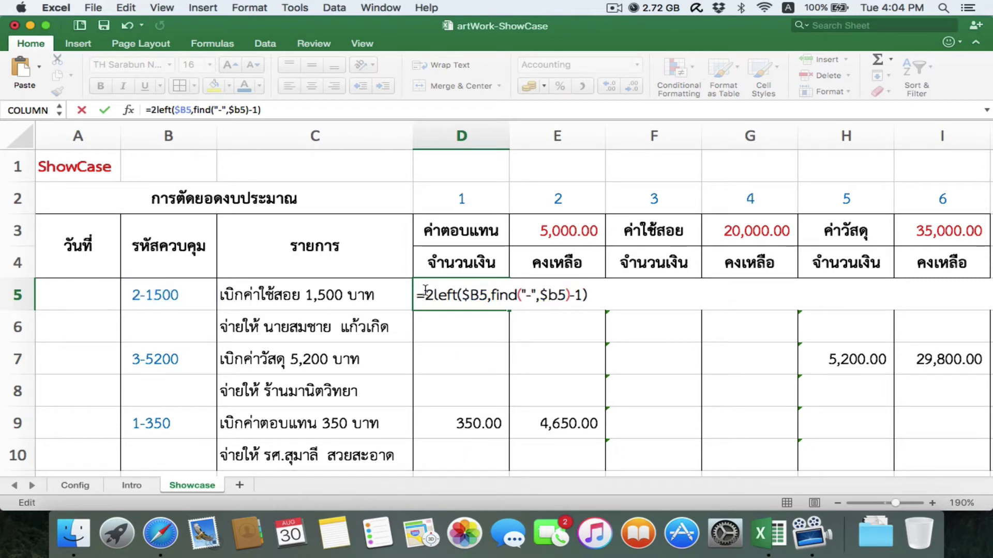
{"action": "type", "text": "*"}
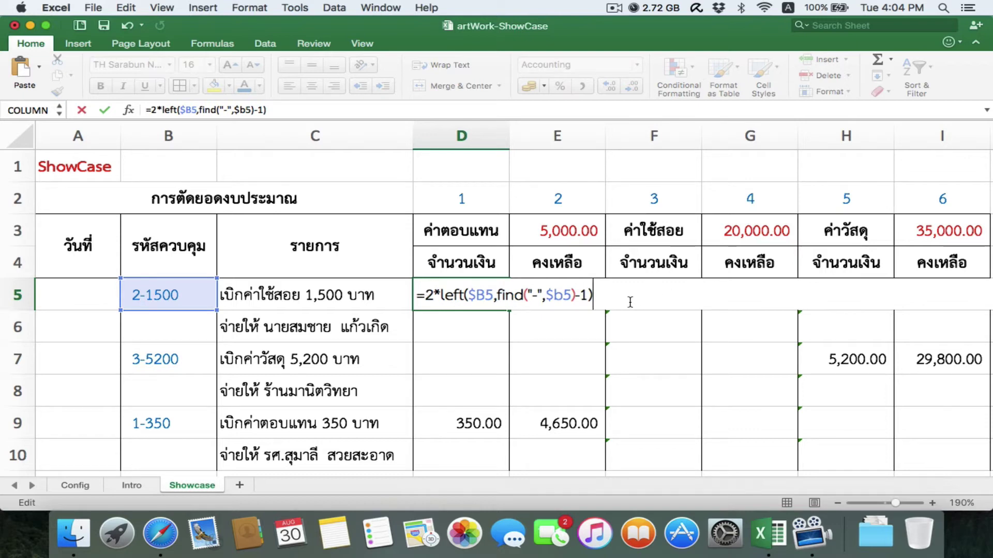
{"action": "type", "text": "-1"}
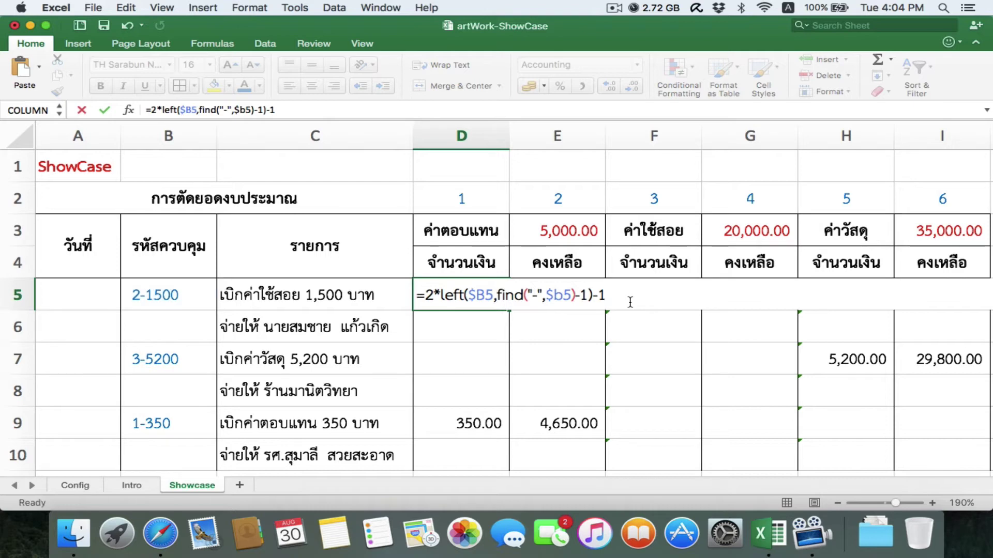
{"action": "key", "text": "Return"}
{"action": "key", "text": "Up"}
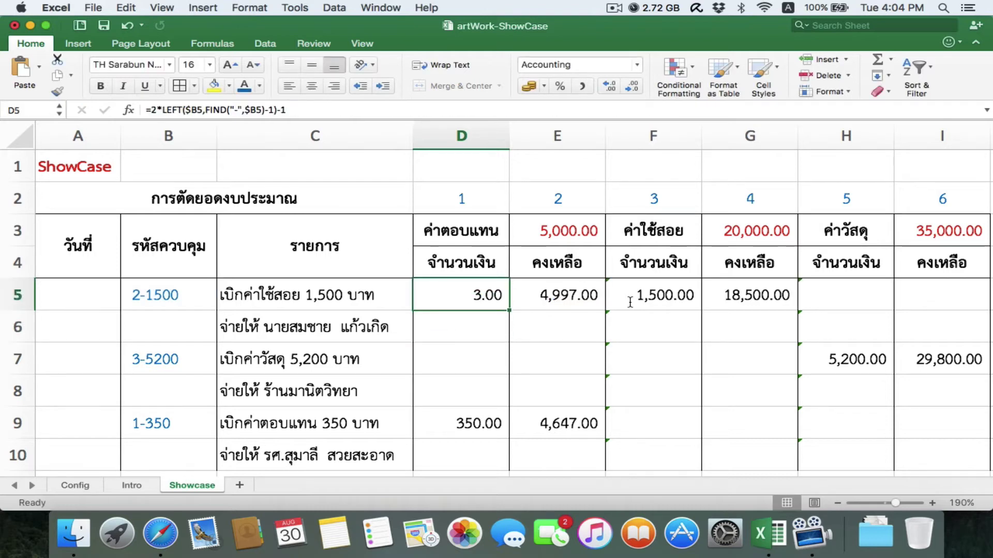
Step: Copy the D5 formula and paste only its formula into D5:D10
{"action": "key", "text": "super+c"}
{"action": "key", "text": "Down"}
{"action": "key", "text": "Down"}
{"action": "key", "text": "Down"}
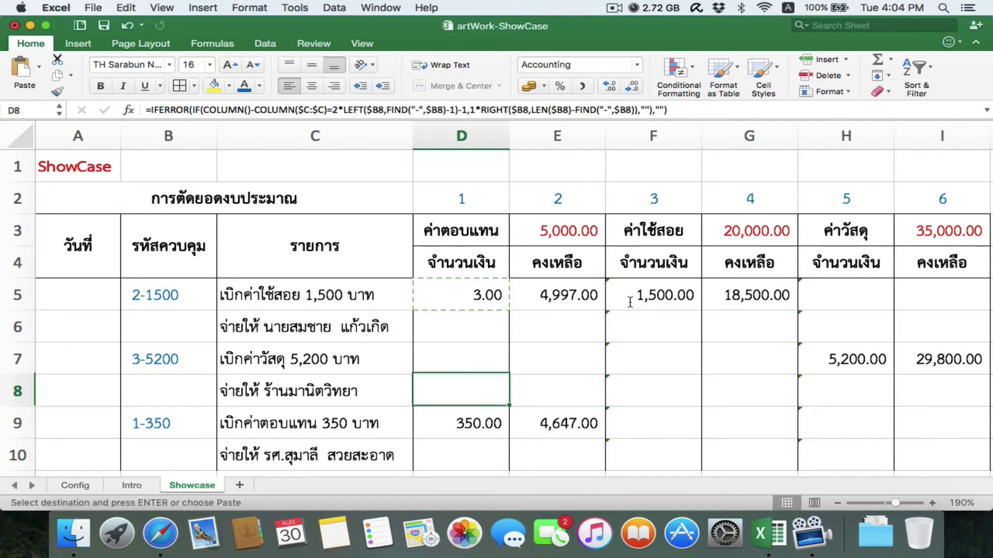
{"action": "key", "text": "Up"}
{"action": "key", "text": "Up"}
{"action": "key", "text": "Up"}
{"action": "key", "text": "shift+Down"}
{"action": "key", "text": "shift+Down"}
{"action": "key", "text": "shift+Down"}
{"action": "key", "text": "shift+Down"}
{"action": "key", "text": "shift+Down"}
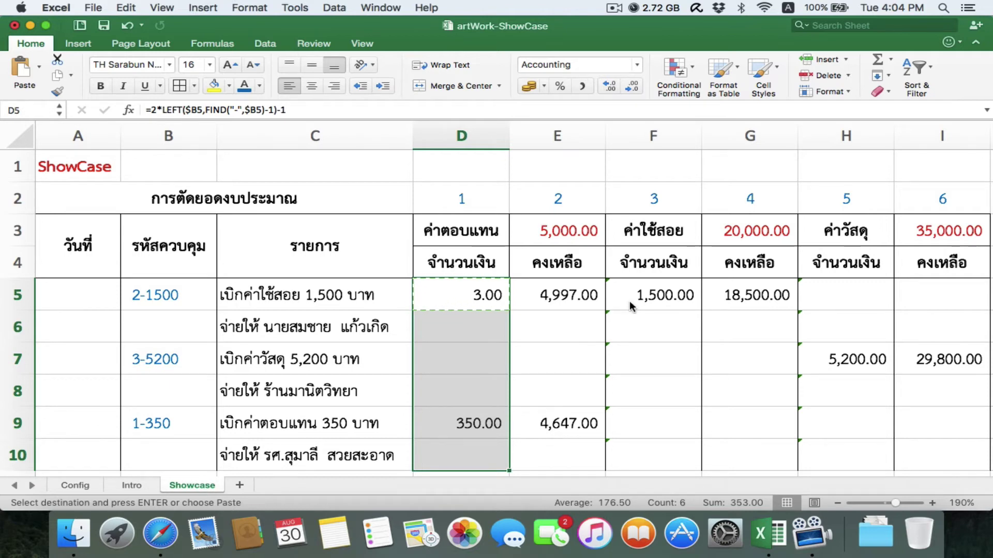
{"action": "key", "text": "ctrl+super+v"}
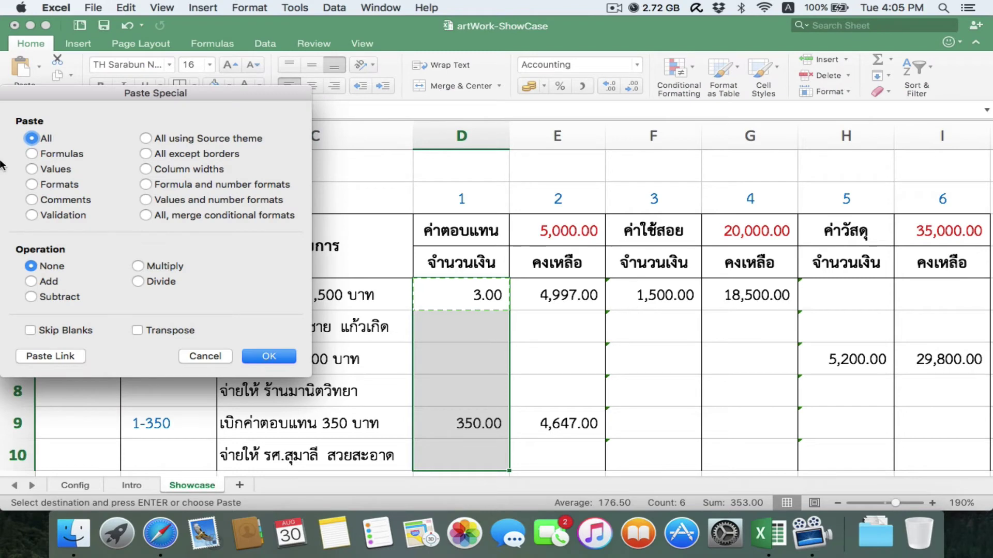
{"action": "left_click", "coordinate": [31, 154]}
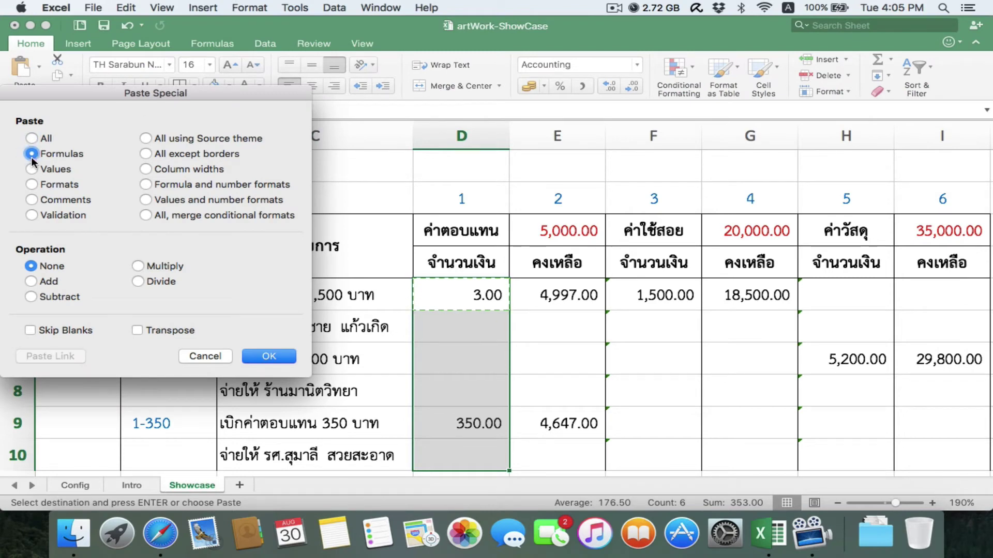
{"action": "left_click", "coordinate": [244, 356]}
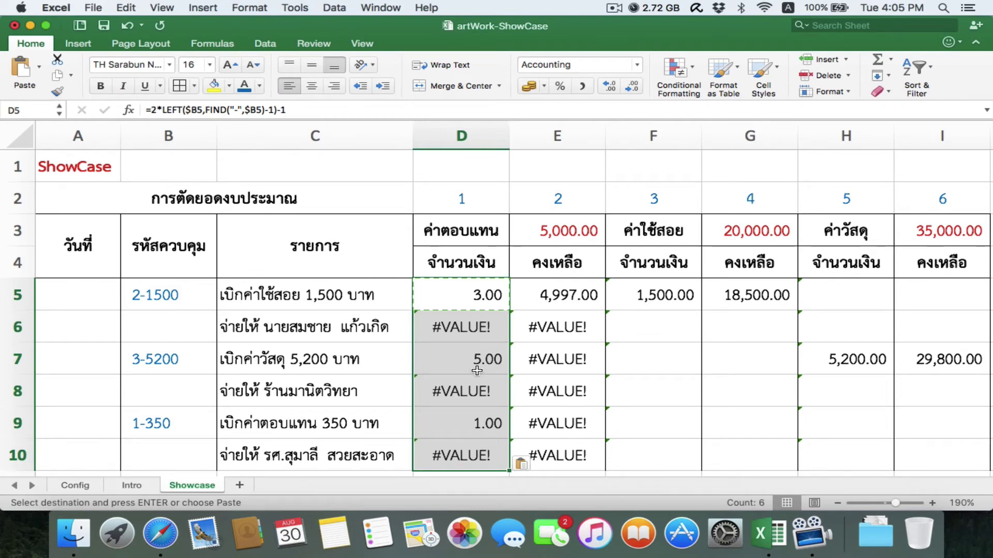
Step: Turn the D5 formula into an IF test comparing COLUMN()-COLUMN($C:$C) with the existing 2*LEFT($B5,FIND("-",$B5)-1)-1 expression
{"action": "left_click", "coordinate": [479, 312]}
{"action": "left_click", "coordinate": [482, 305]}
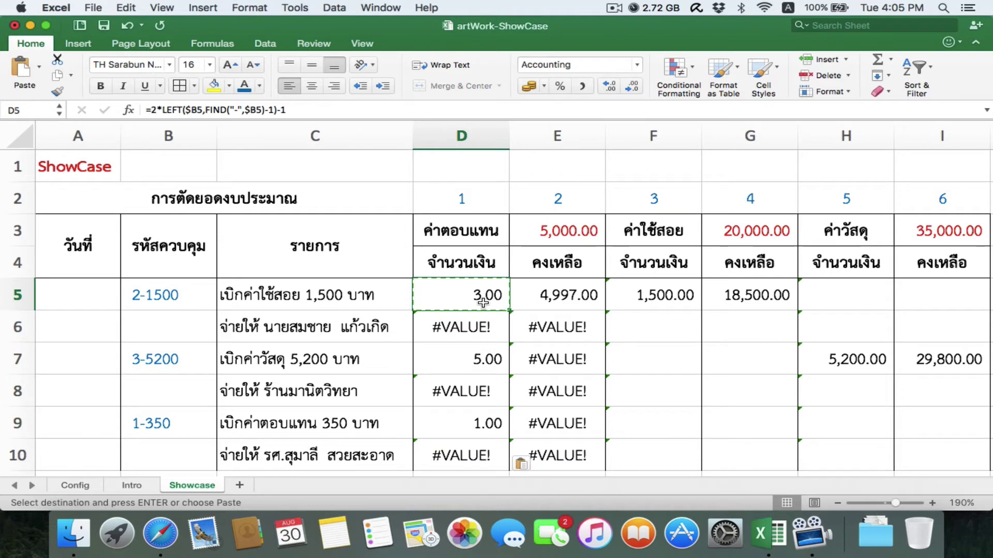
{"action": "double_click", "coordinate": [483, 302]}
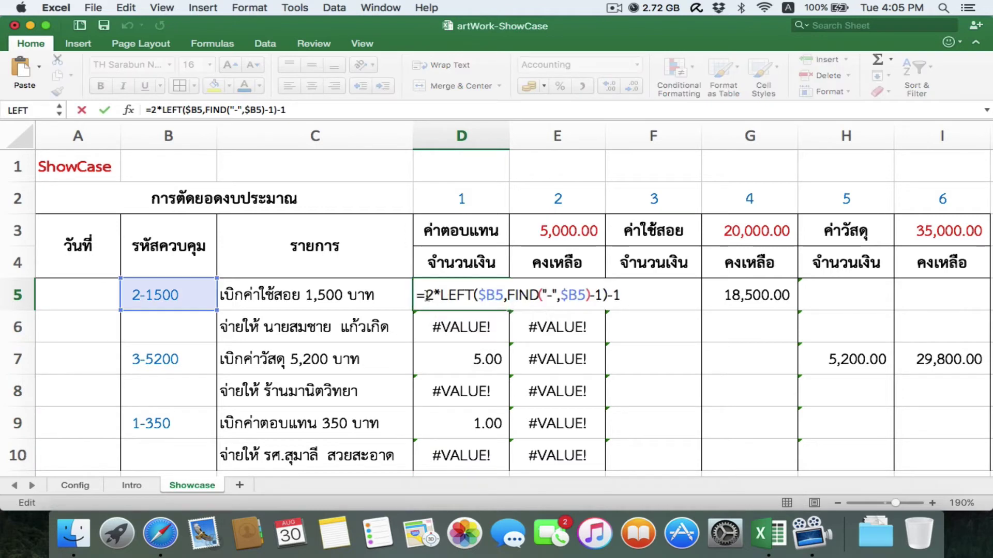
{"action": "type", "text": "if"}
{"action": "type", "text": "(colu"}
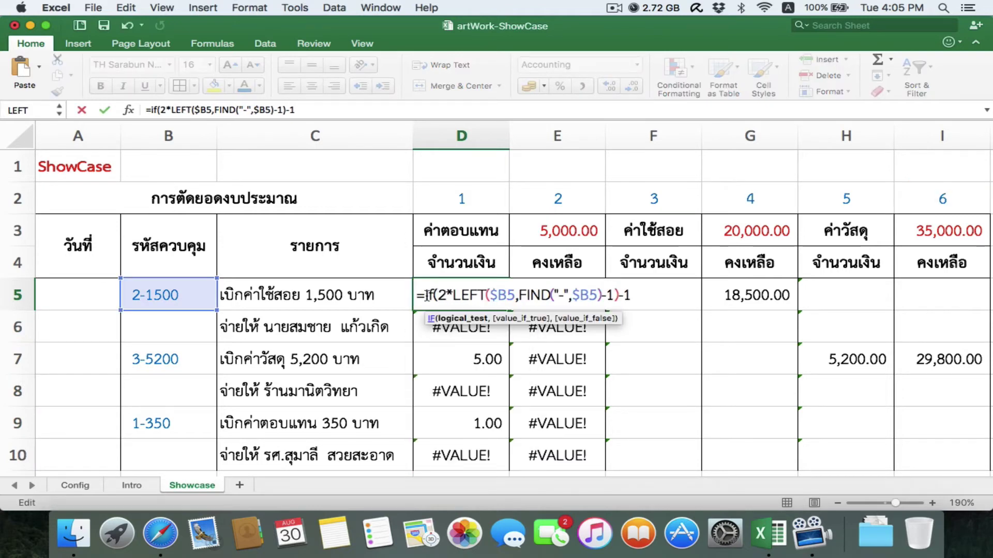
{"action": "type", "text": "mn"}
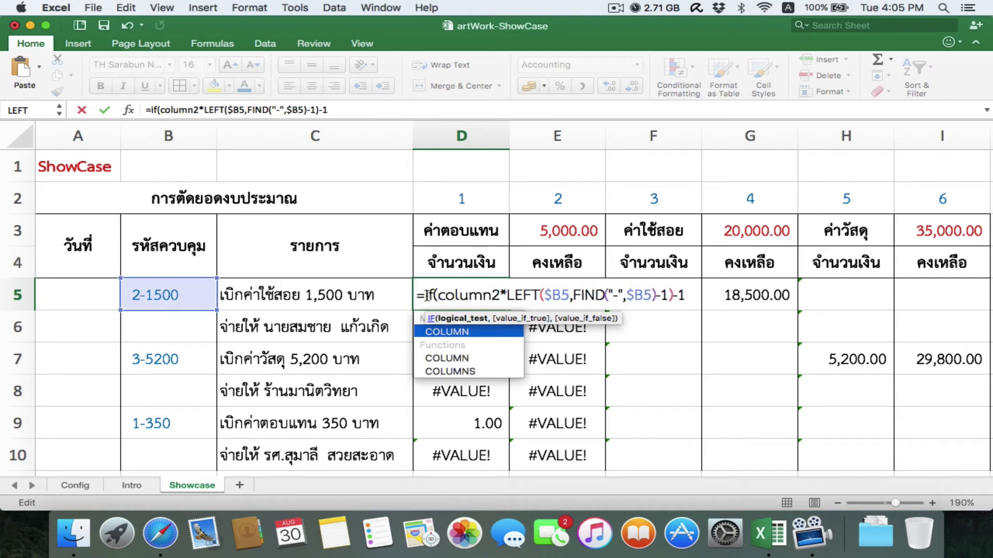
{"action": "type", "text": "()-"}
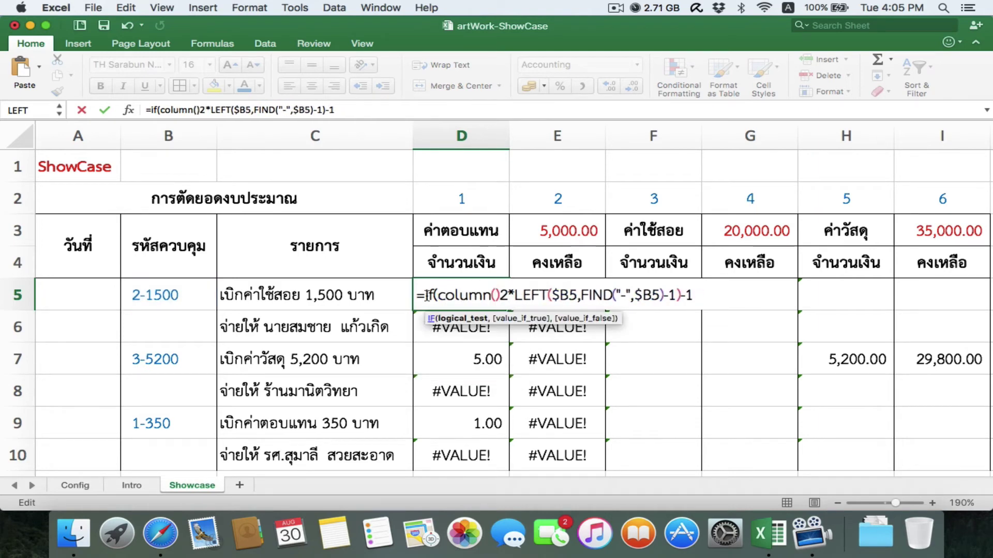
{"action": "type", "text": "colum"}
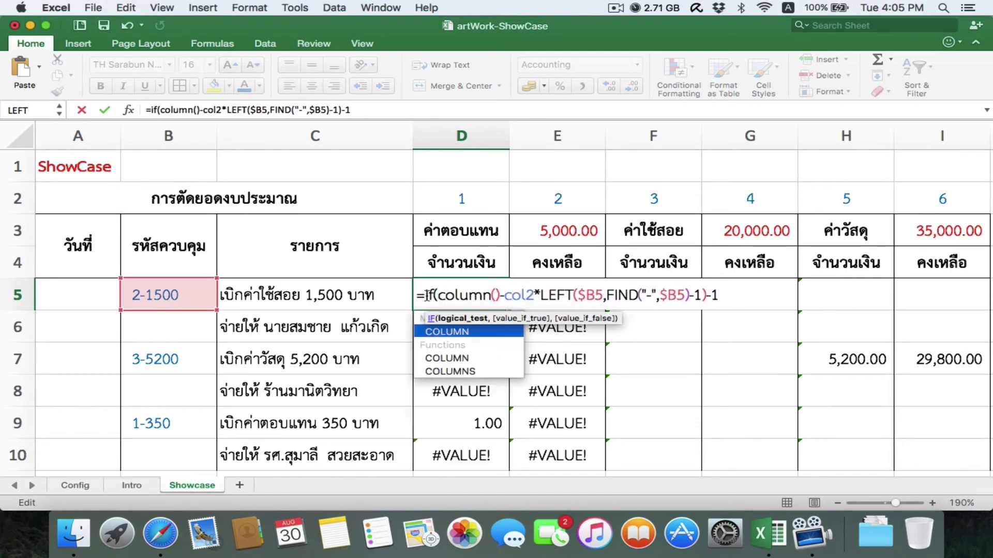
{"action": "type", "text": "n("}
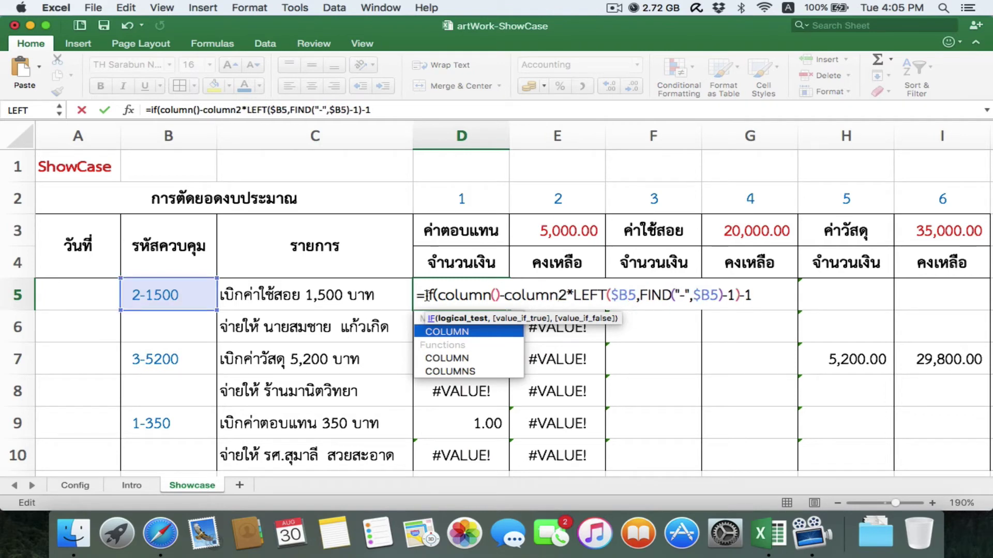
{"action": "type", "text": "$c:"}
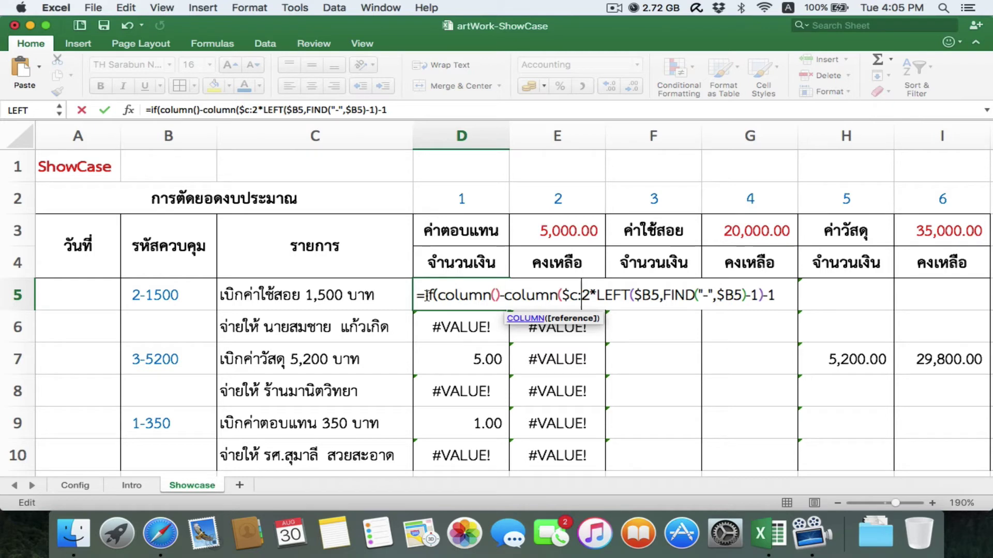
{"action": "type", "text": "$c)"}
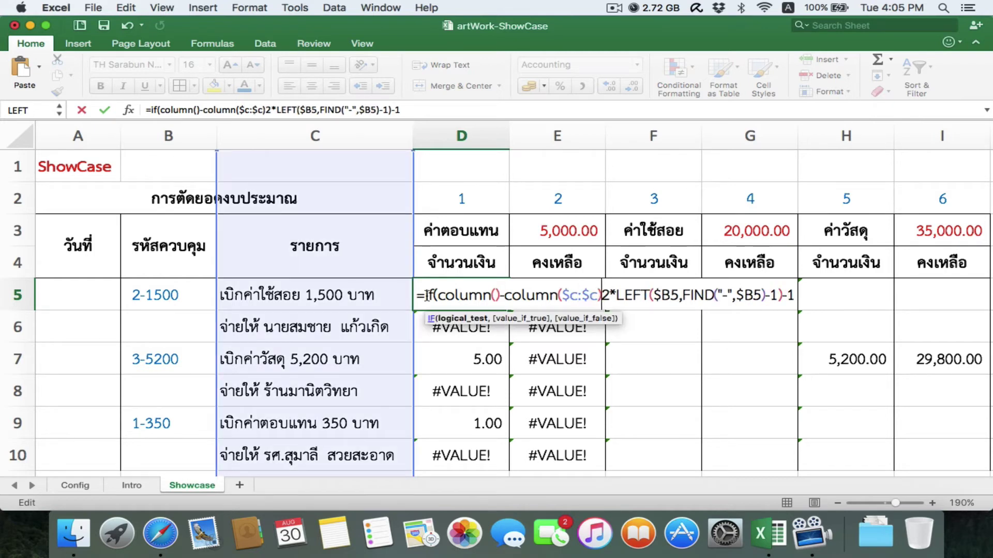
{"action": "type", "text": "="}
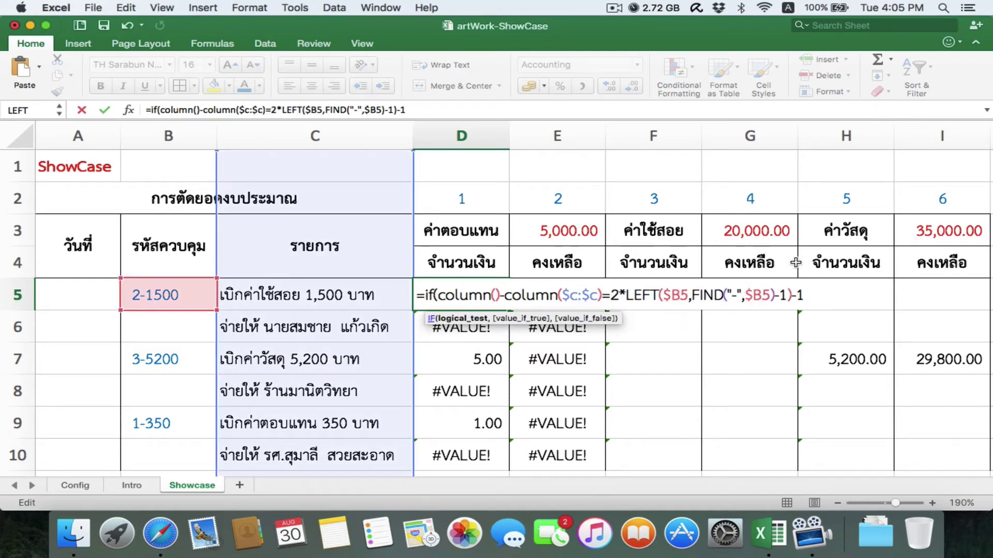
Step: Complete the IF in D5 so it returns "x" when true and an empty string when false
{"action": "left_click", "coordinate": [821, 290]}
{"action": "type", "text": ","}
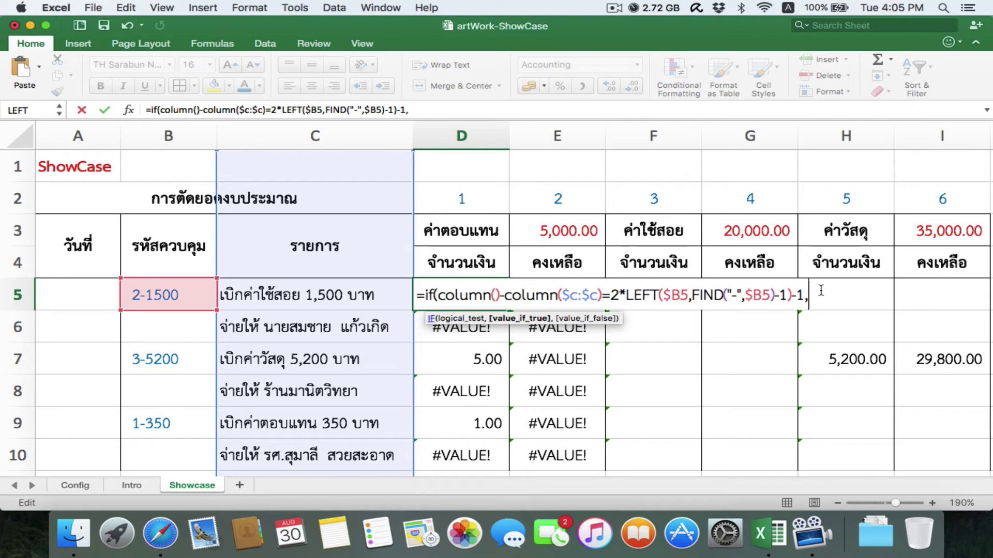
{"action": "type", "text": "\"x\","}
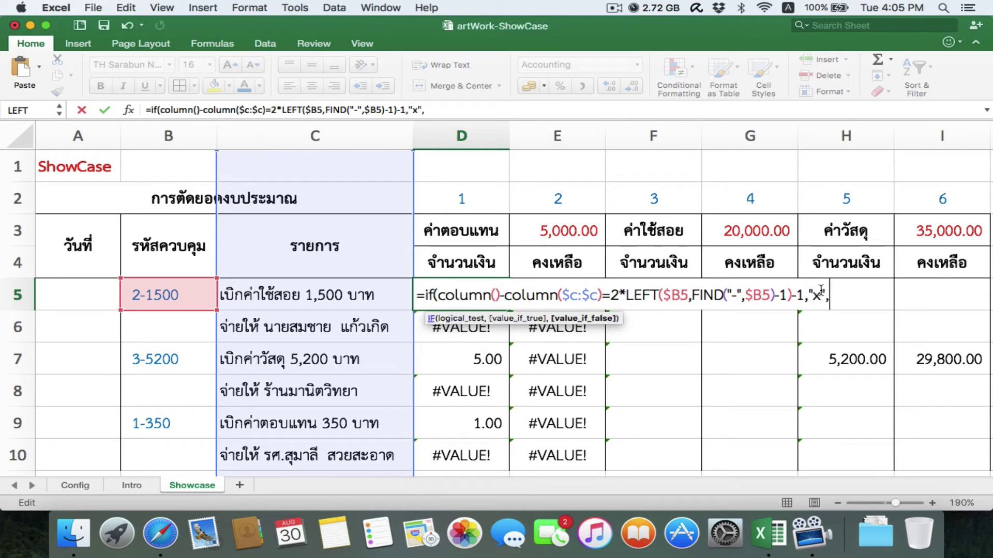
{"action": "type", "text": "\"\")"}
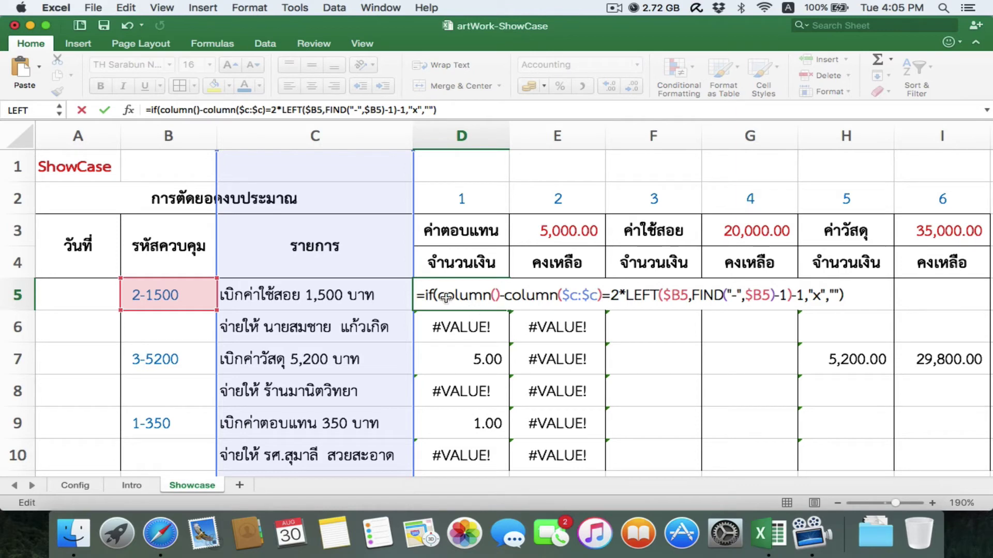
Step: Wrap the D5 IF formula in IFERROR with an empty string as the error value and enter it
{"action": "left_click", "coordinate": [428, 296]}
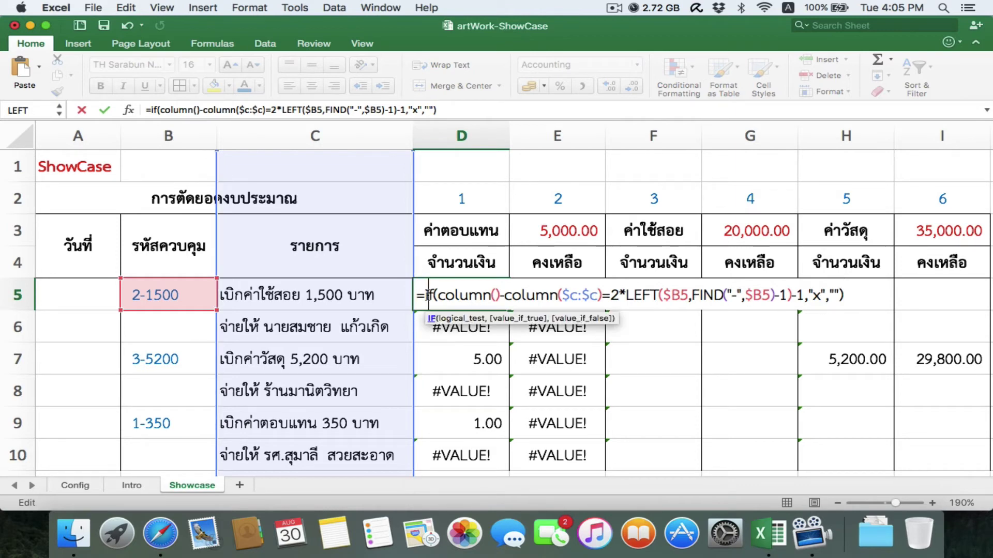
{"action": "type", "text": "ife"}
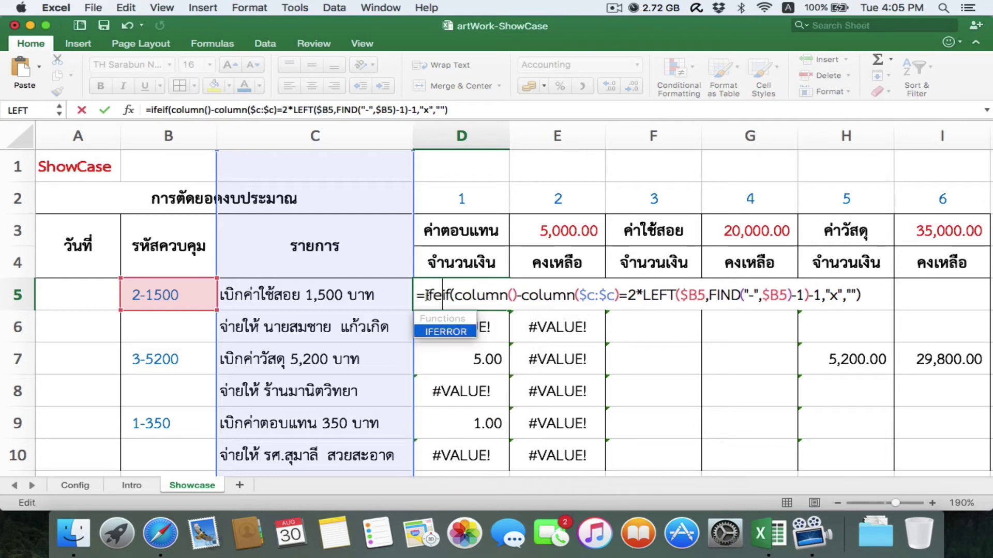
{"action": "type", "text": "rror"}
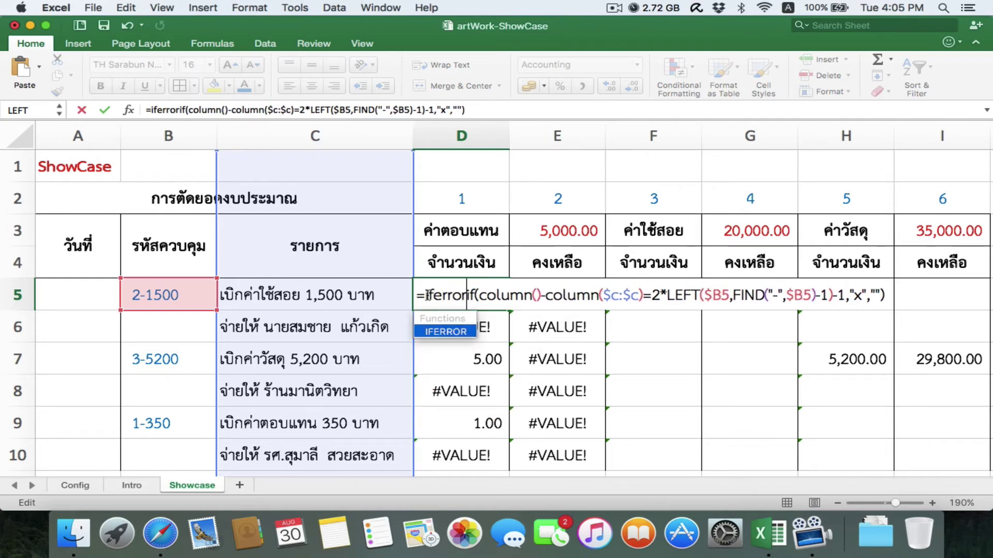
{"action": "type", "text": "("}
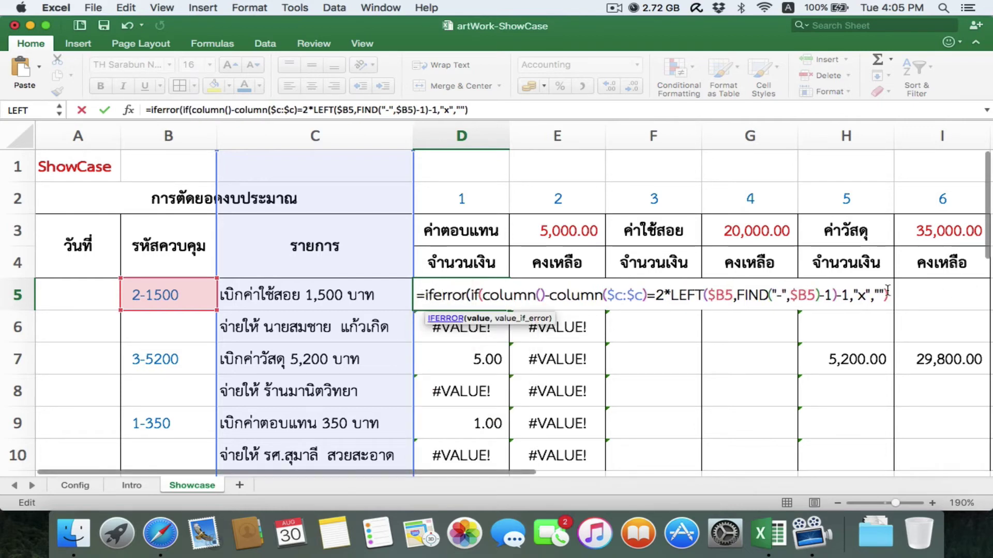
{"action": "key", "text": "Right"}
{"action": "key", "text": "Right"}
{"action": "key", "text": "Right"}
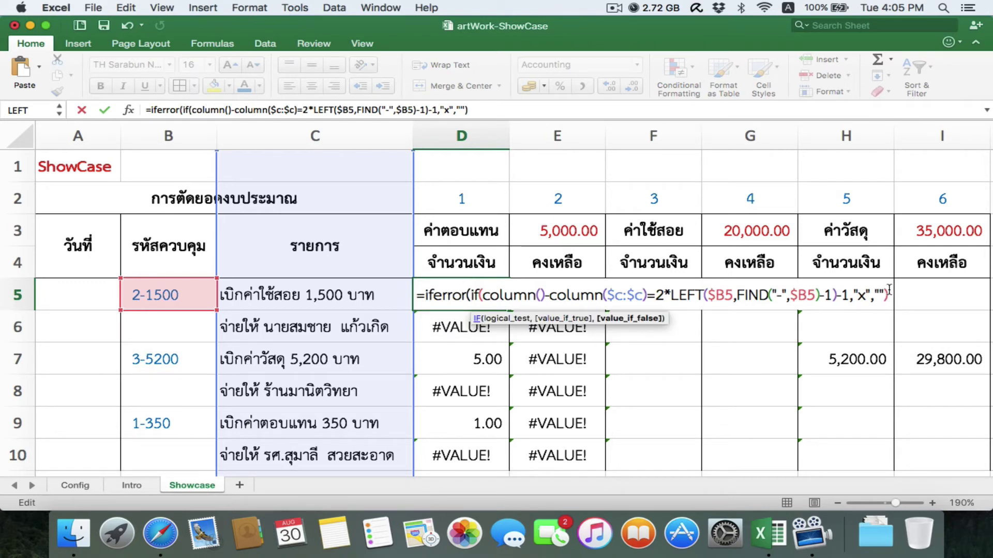
{"action": "type", "text": ",\"\""}
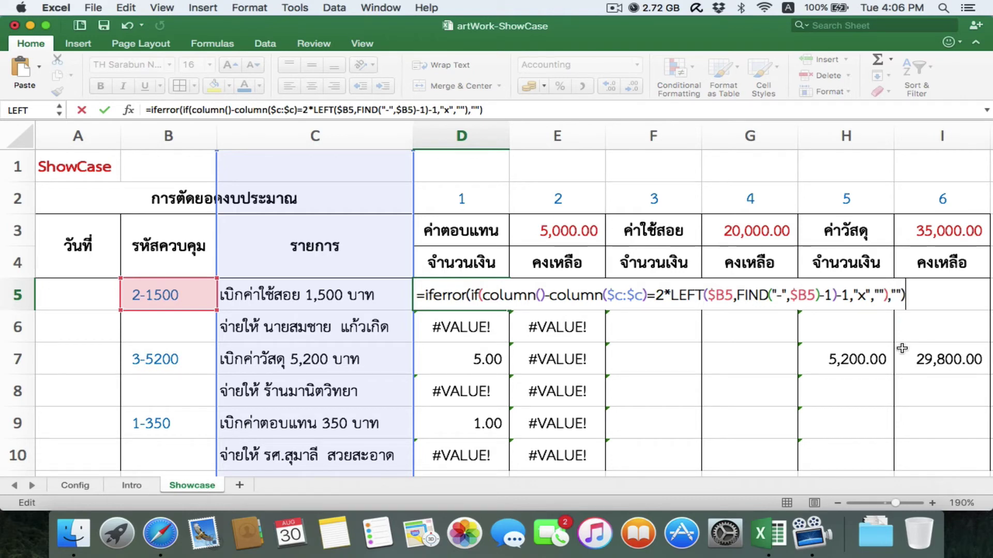
{"action": "key", "text": "Return"}
{"action": "key", "text": "Up"}
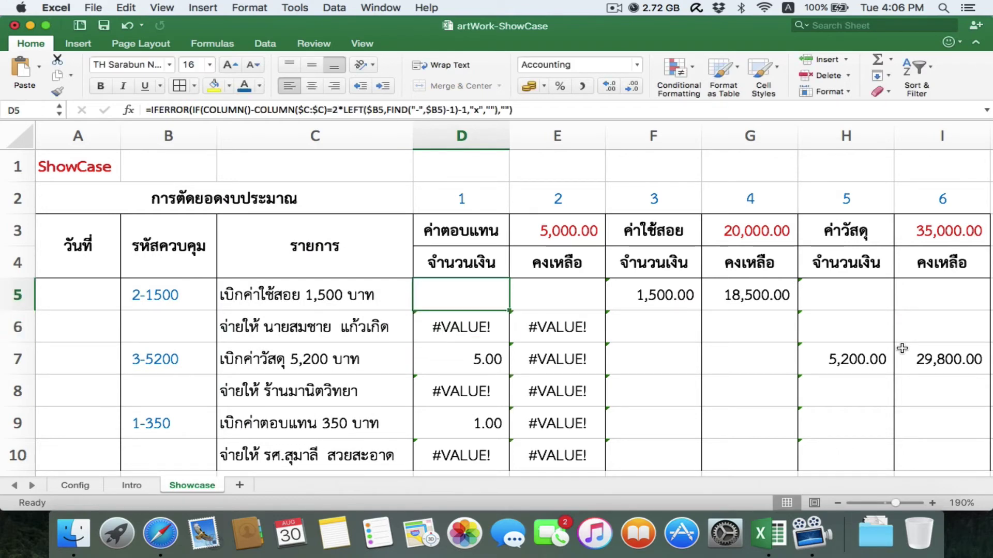
Step: Copy the IFERROR formula from D5 and paste only the formula down through D5:D10
{"action": "key", "text": "super+c"}
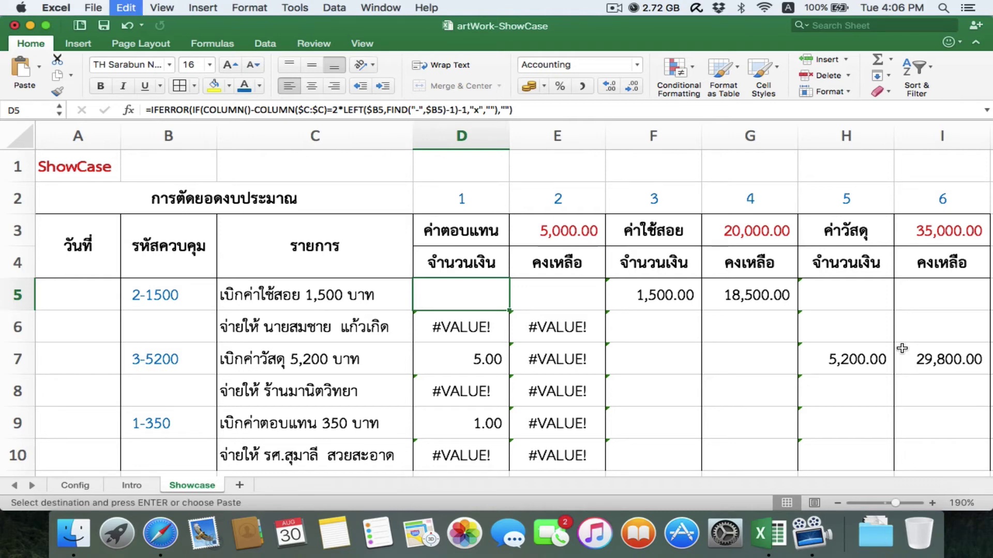
{"action": "key", "text": "super+shift+Down"}
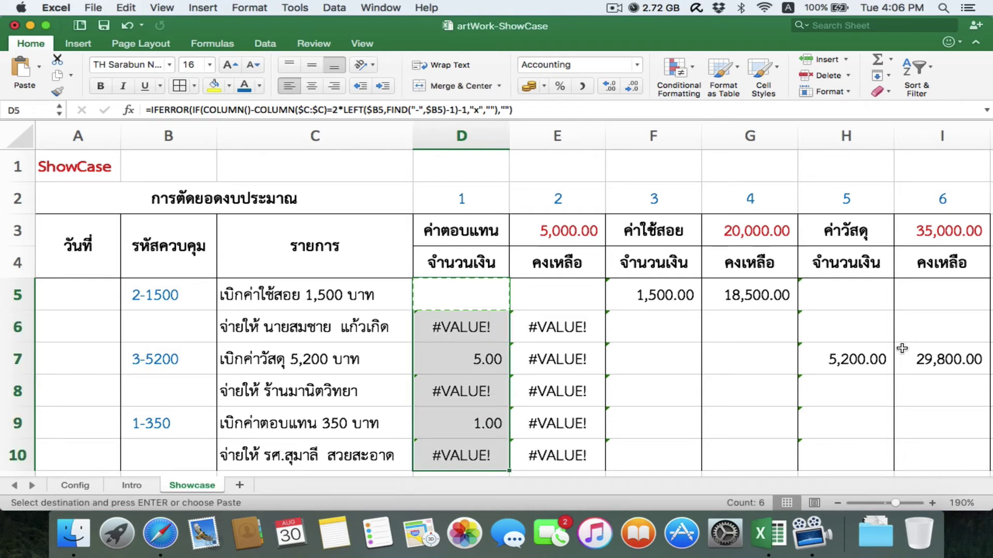
{"action": "key", "text": "ctrl+super+v"}
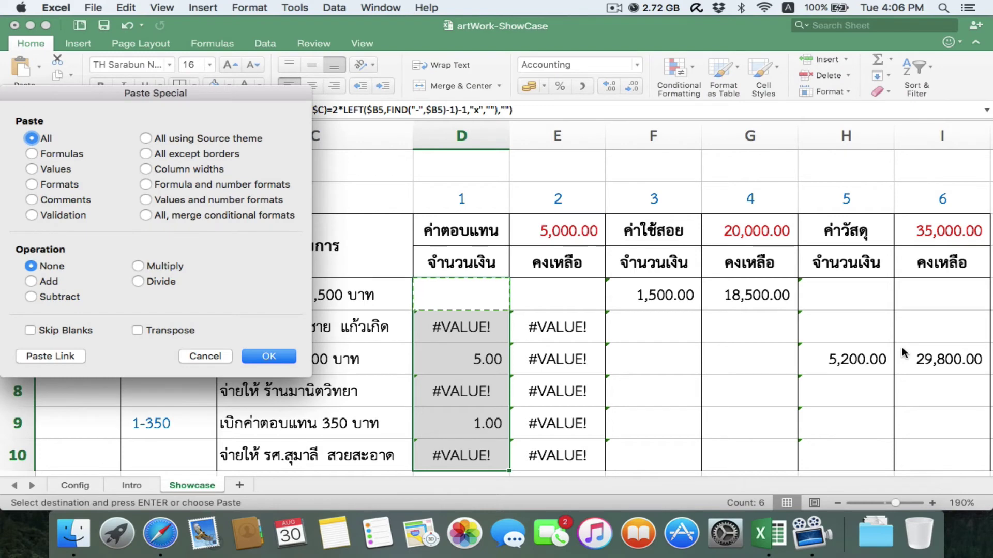
{"action": "left_click", "coordinate": [56, 153]}
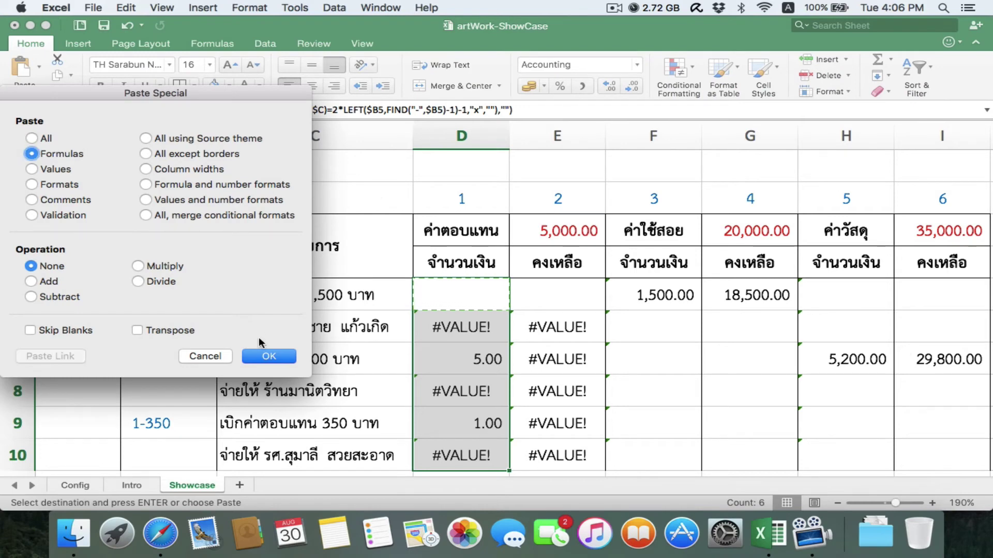
{"action": "left_click", "coordinate": [264, 355]}
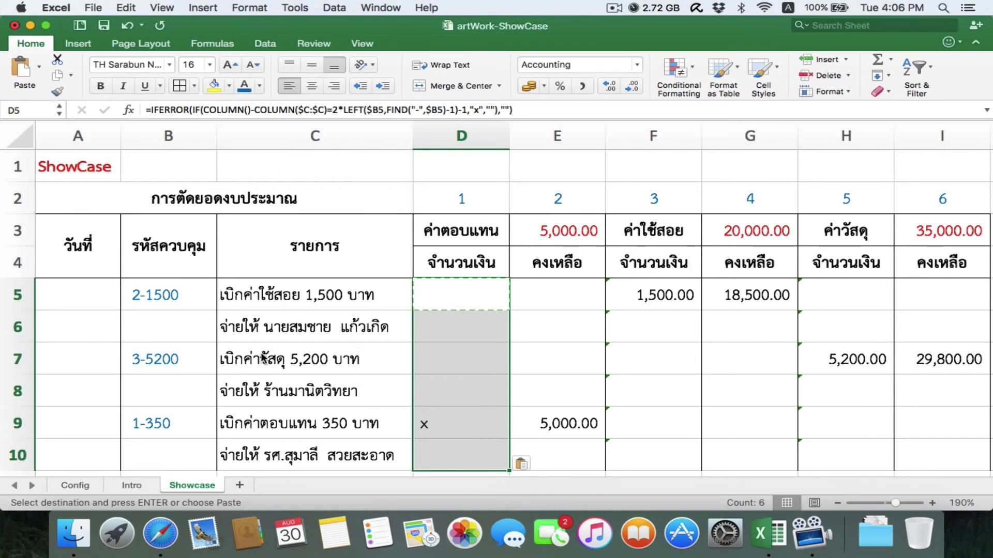
Step: Paste the copied formula into the amount columns of the other two categories, starting at F5 and H5
{"action": "key", "text": "Right"}
{"action": "key", "text": "Right"}
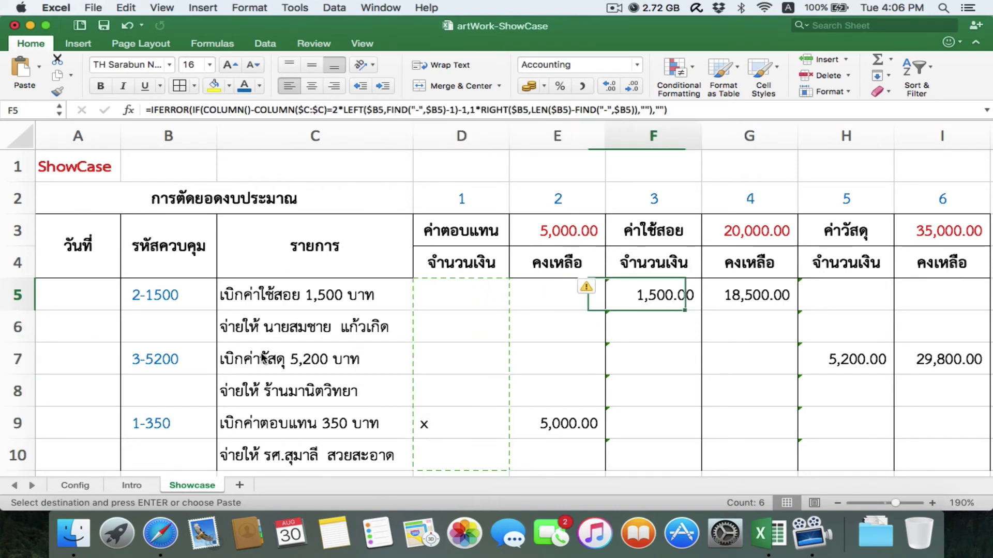
{"action": "key", "text": "super+v"}
{"action": "key", "text": "Right"}
{"action": "key", "text": "Right"}
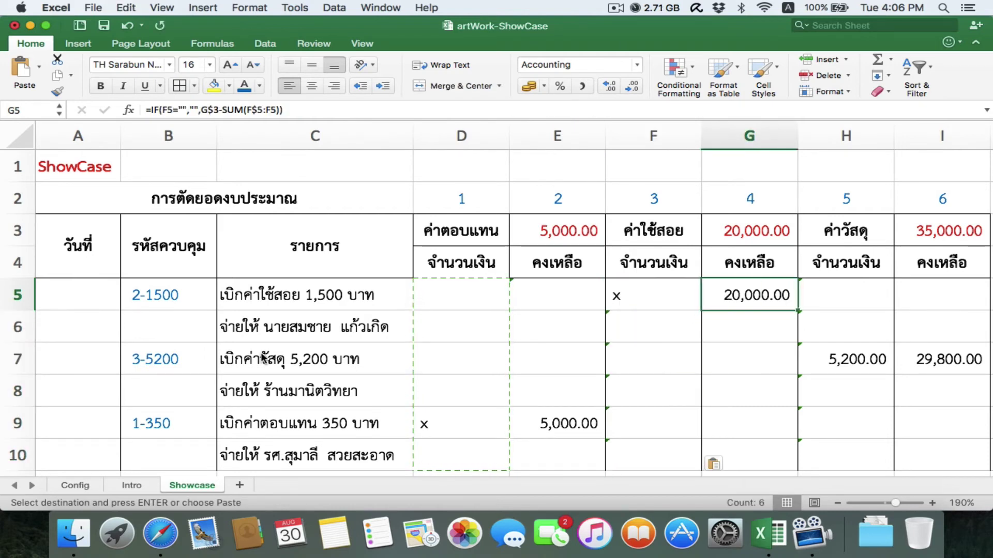
{"action": "key", "text": "super+v"}
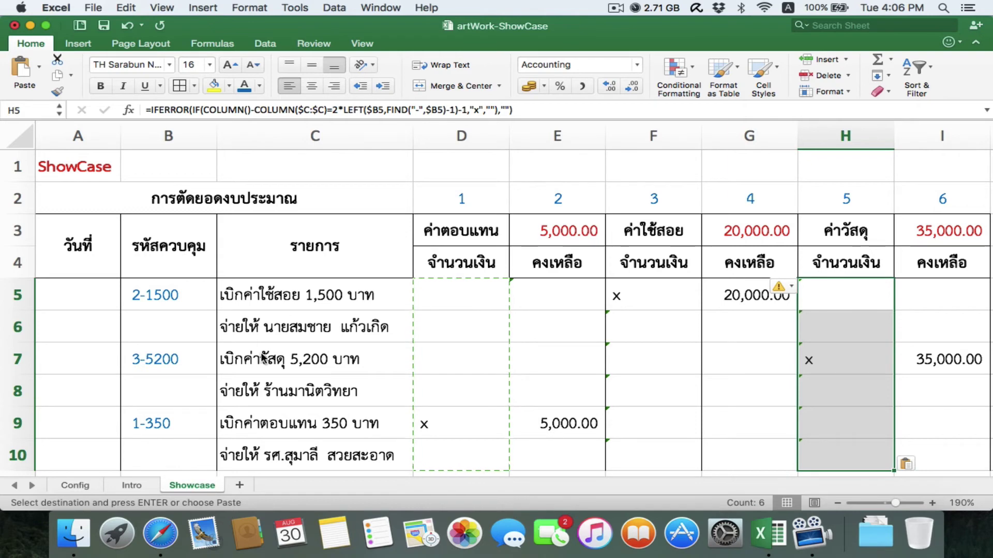
Step: Edit the D5 formula and remove the "x" from the IF function's value_if_true argument
{"action": "key", "text": "Left"}
{"action": "key", "text": "Left"}
{"action": "key", "text": "Left"}
{"action": "key", "text": "Left"}
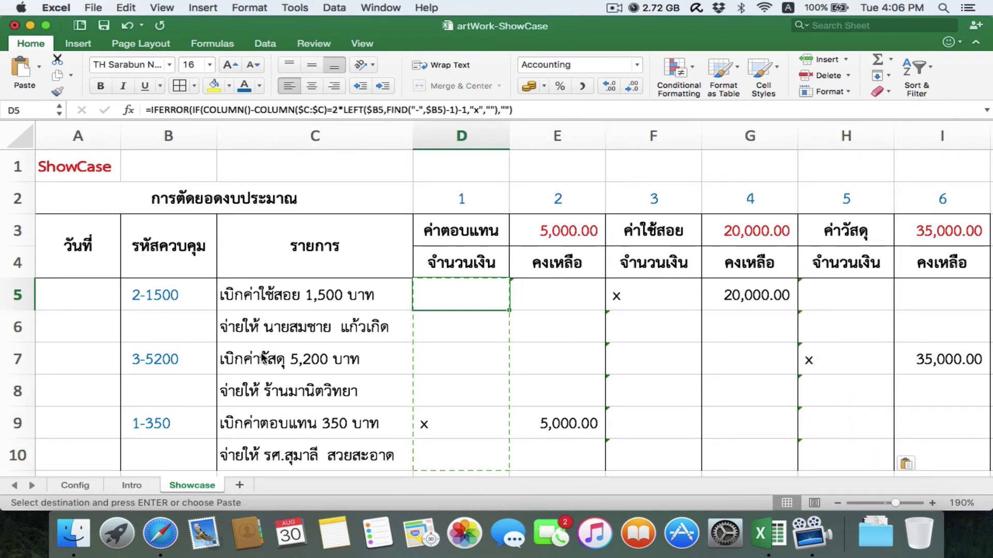
{"action": "double_click", "coordinate": [440, 292]}
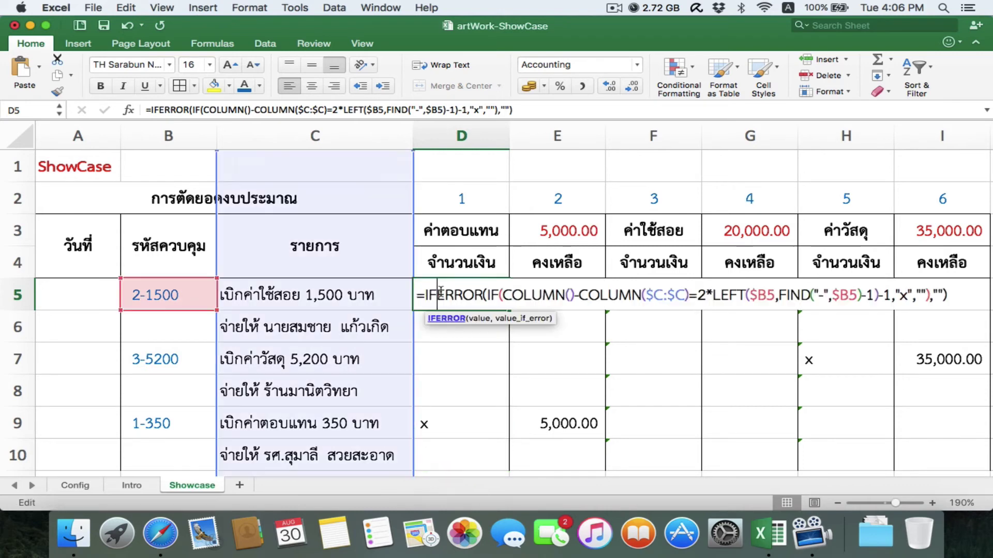
{"action": "left_click", "coordinate": [896, 296]}
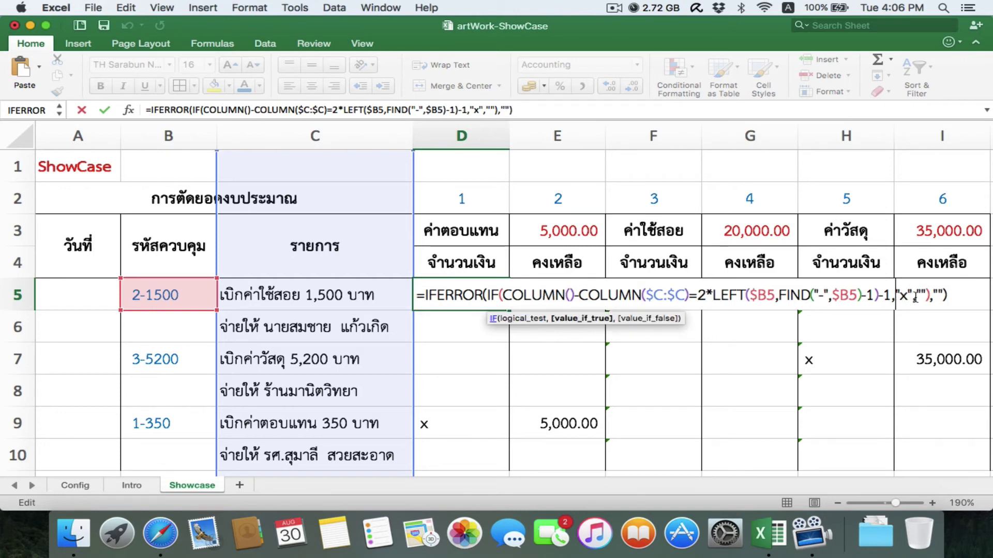
{"action": "key", "text": "shift+Right"}
{"action": "key", "text": "shift+Right"}
{"action": "key", "text": "shift+Right"}
{"action": "type", "text": "=righ"}
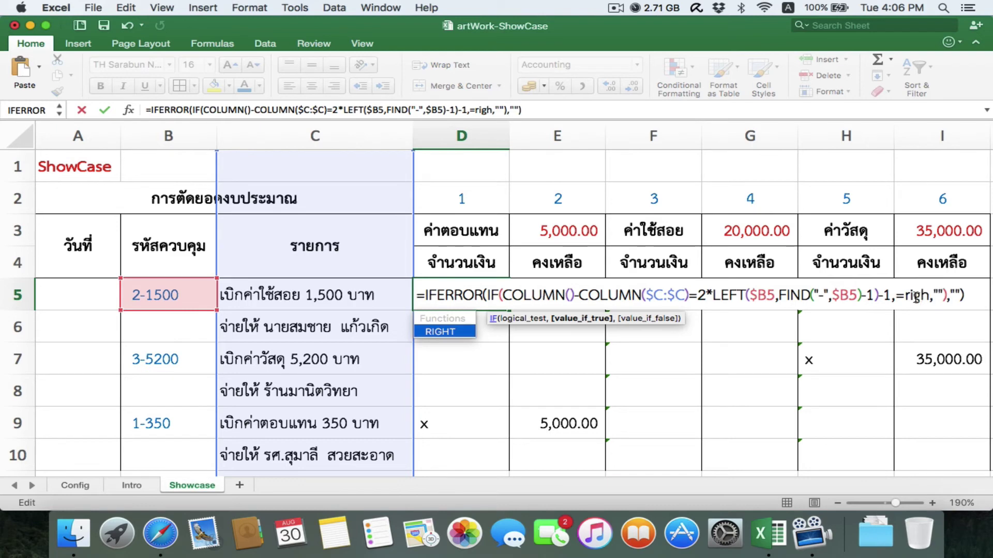
{"action": "key", "text": "BackSpace"}
{"action": "key", "text": "BackSpace"}
{"action": "key", "text": "BackSpace"}
{"action": "key", "text": "BackSpace"}
{"action": "key", "text": "BackSpace"}
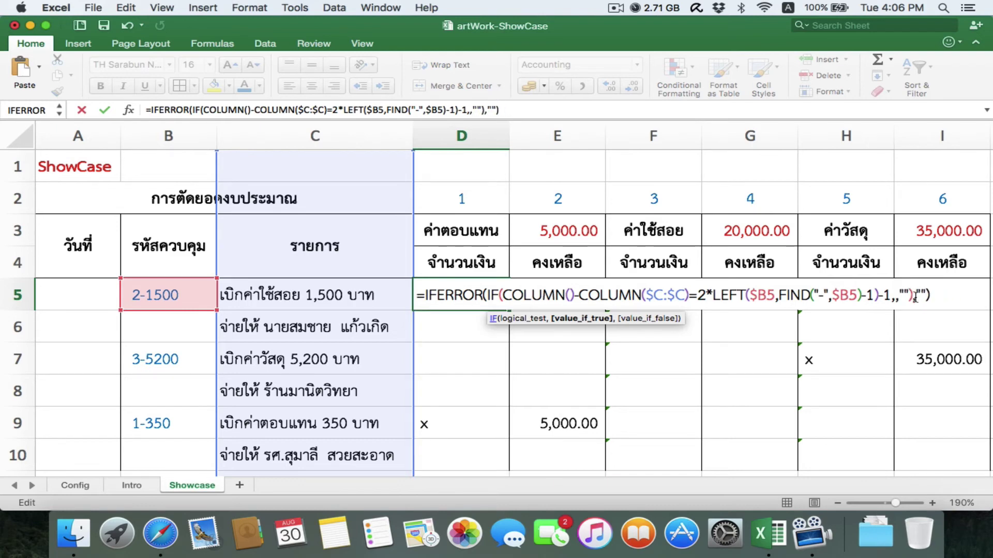
Step: Insert RIGHT($B5,LEN($B5)-FIND("-",$B5)) as the IF's true value in the D5 formula
{"action": "type", "text": "right("}
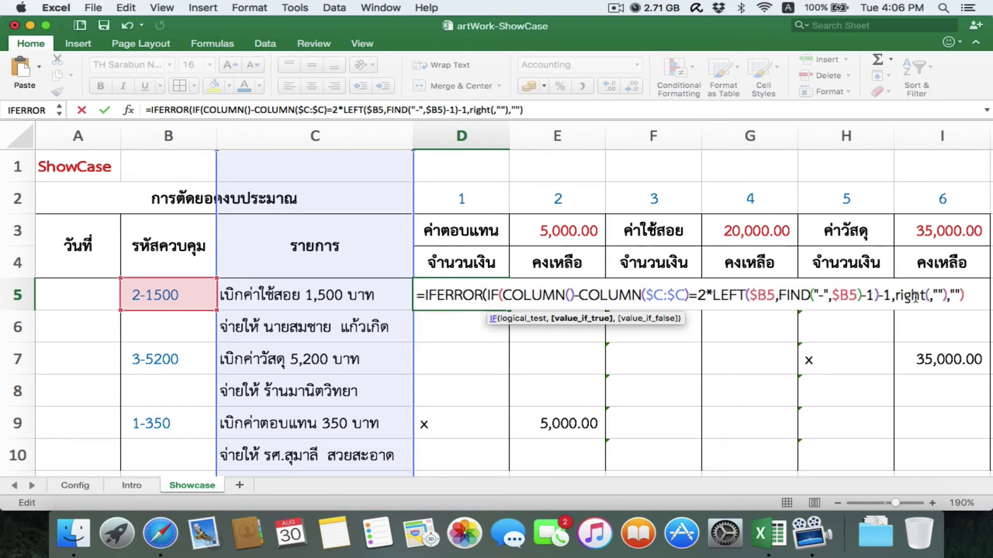
{"action": "type", "text": "$b5"}
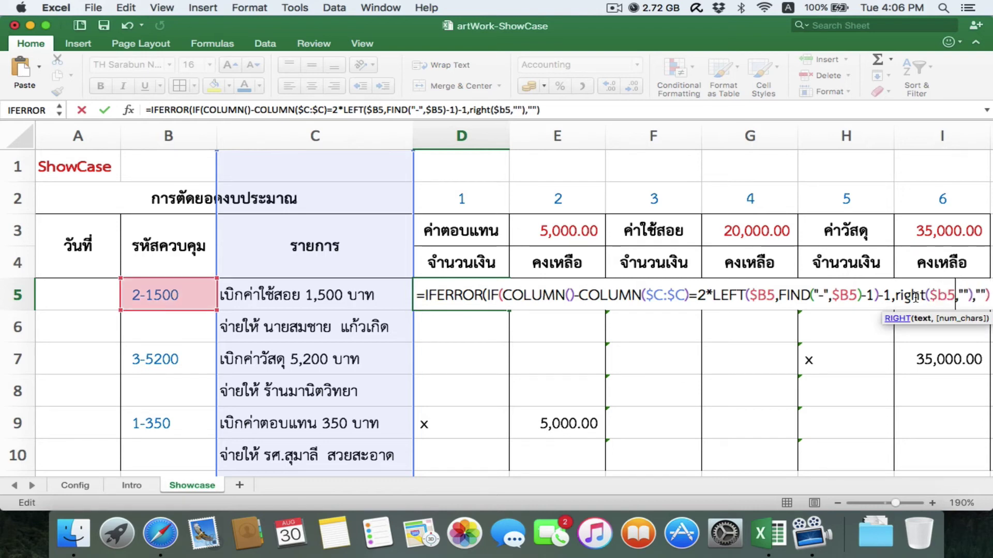
{"action": "type", "text": ","}
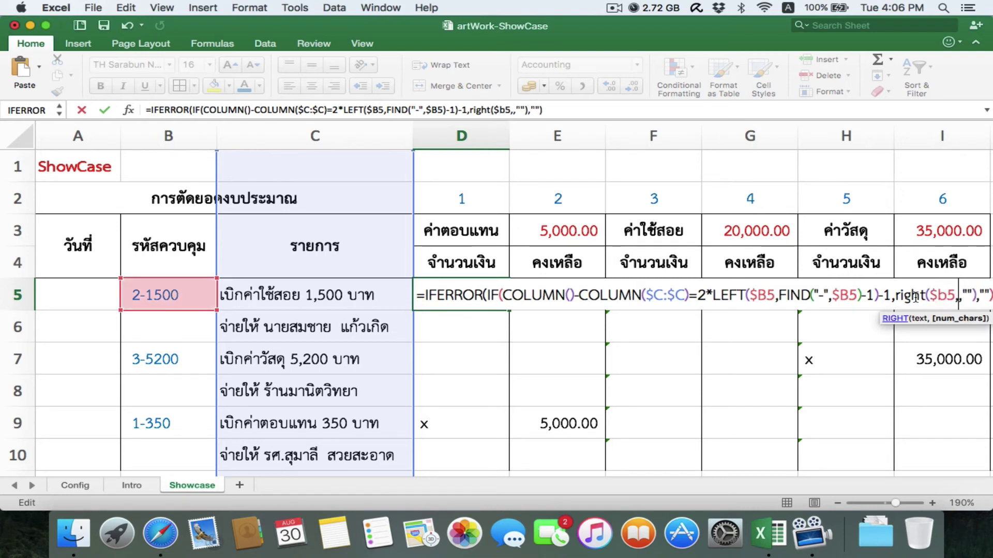
{"action": "type", "text": "len"}
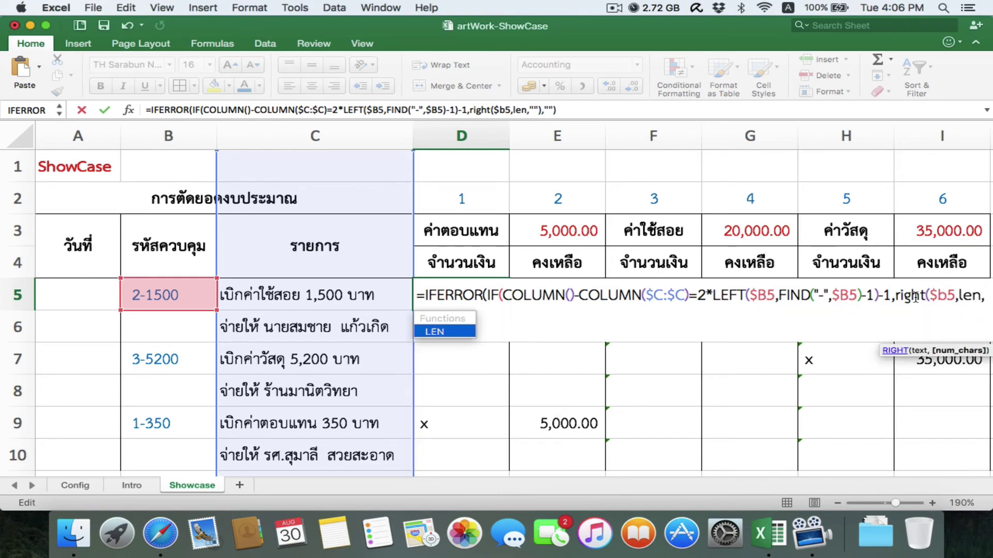
{"action": "type", "text": "($b5"}
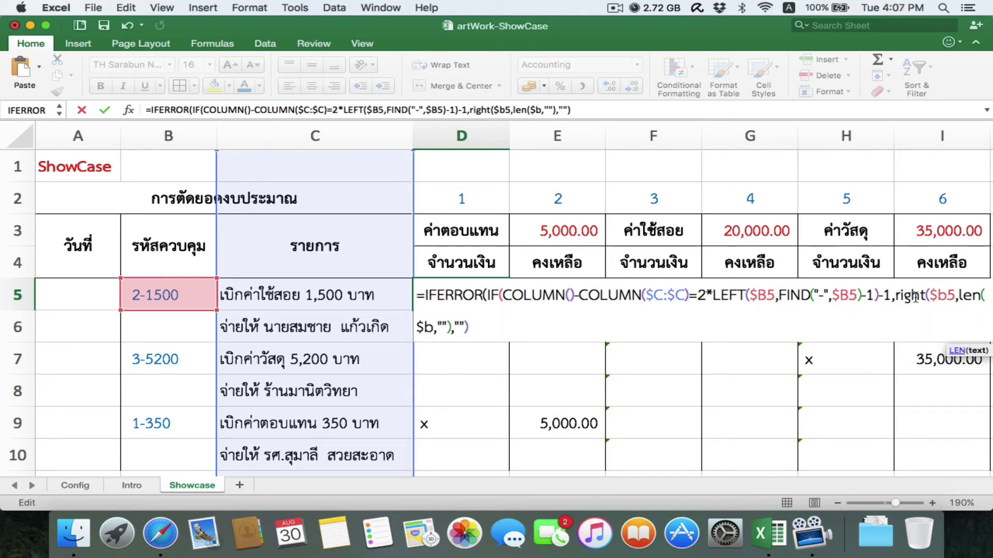
{"action": "type", "text": ")"}
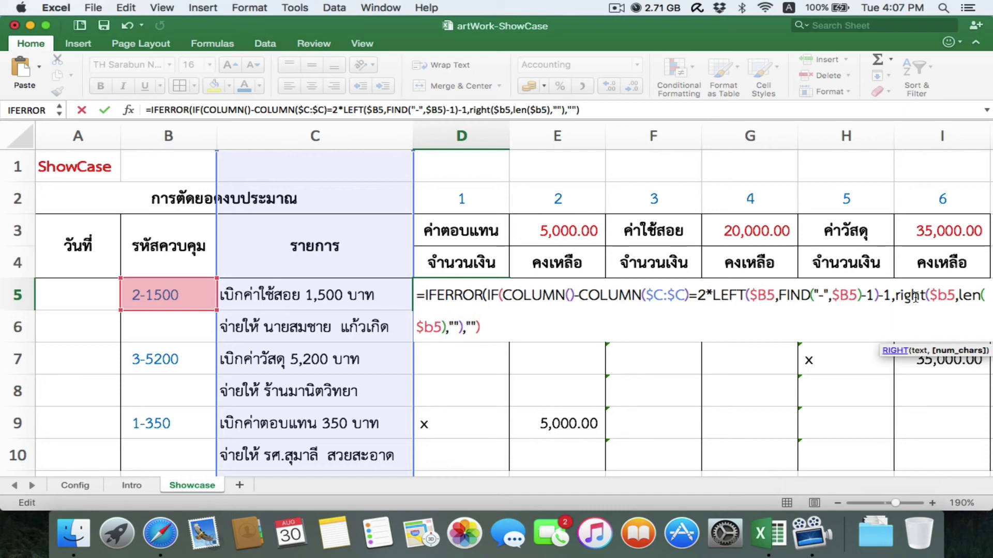
{"action": "type", "text": "-"}
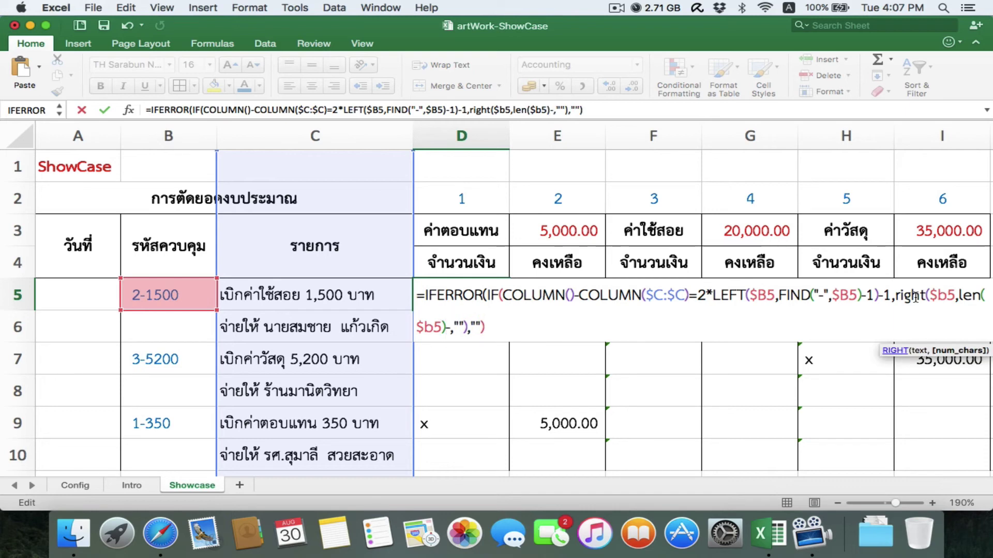
{"action": "type", "text": "find"}
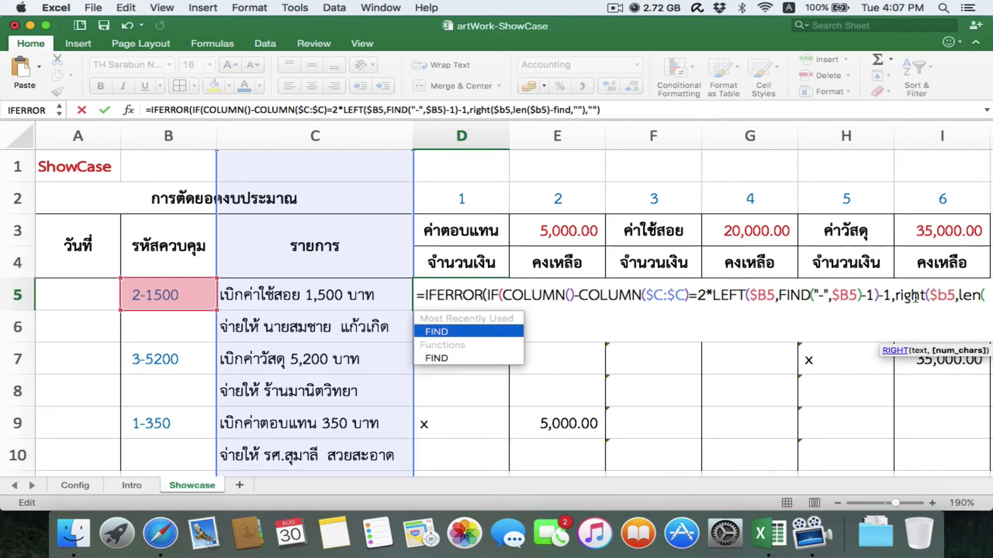
{"action": "type", "text": "(\""}
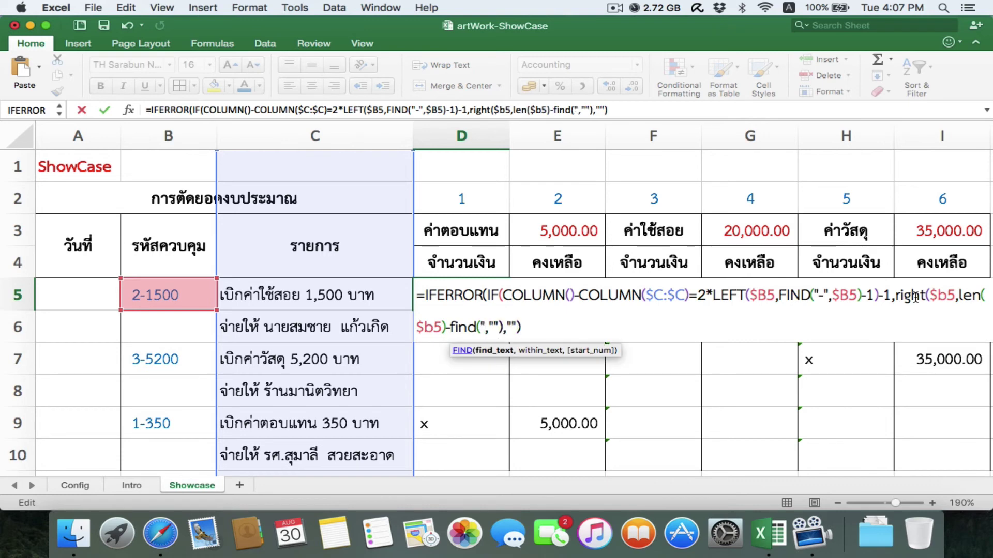
{"action": "type", "text": "-\","}
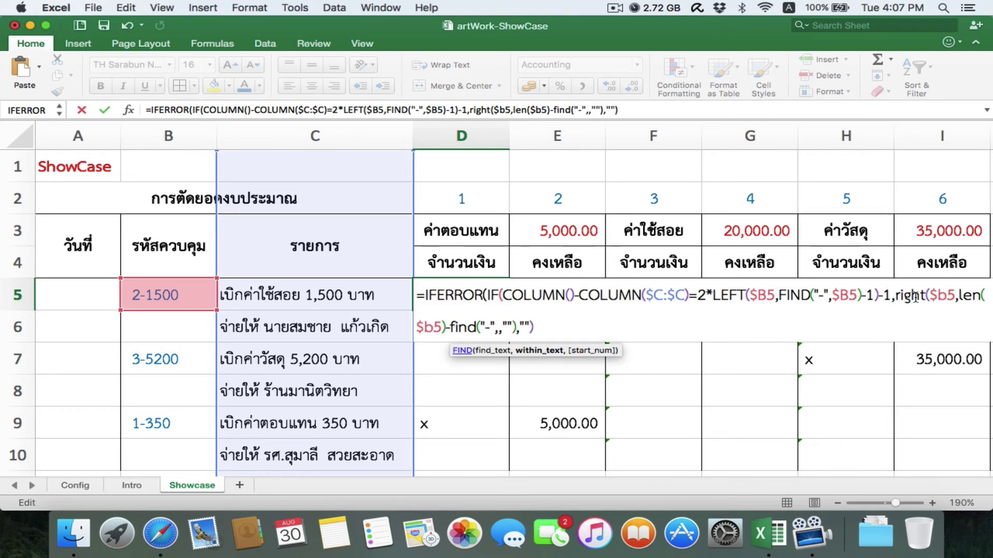
{"action": "type", "text": "$b5"}
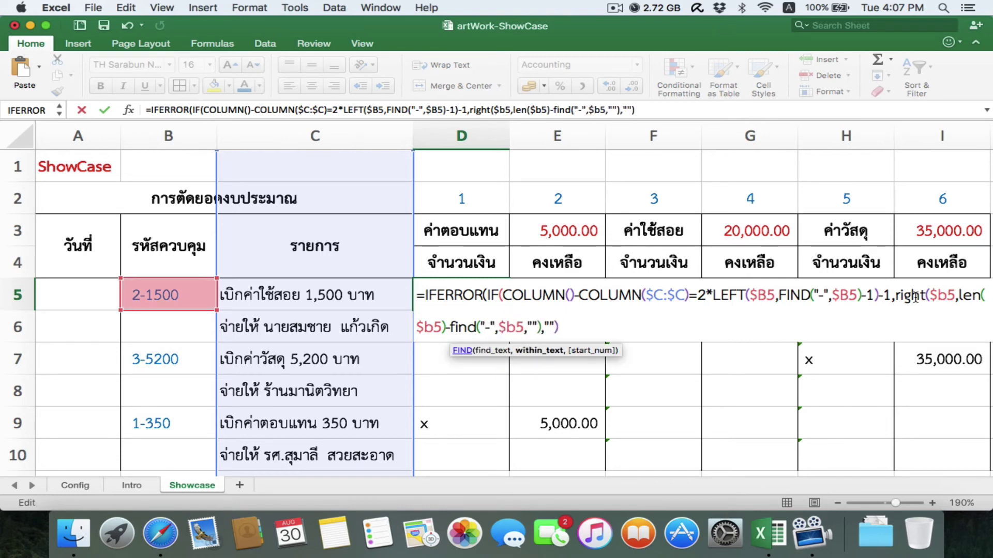
{"action": "type", "text": "))"}
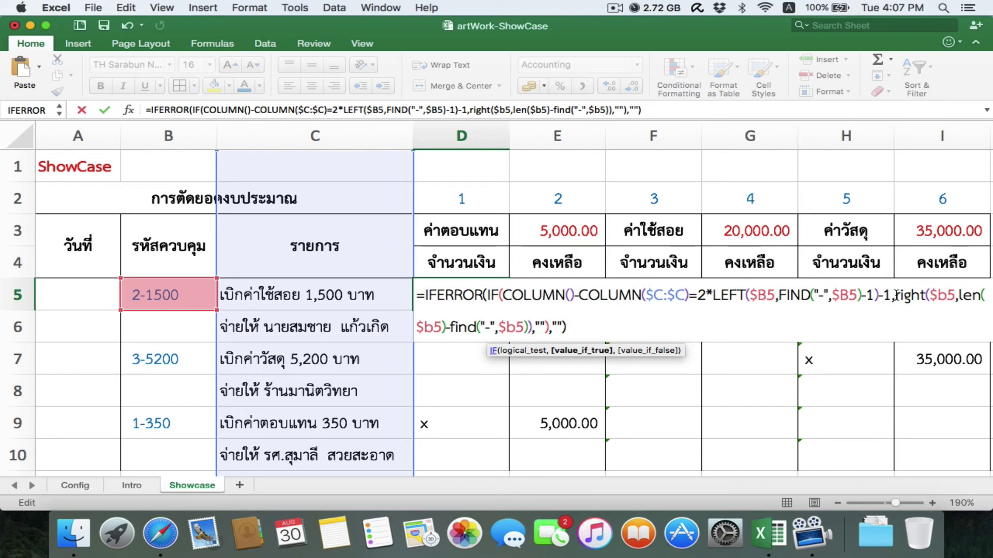
Step: Multiply the RIGHT function in D5 by 1 with a leading 1* and enter the formula
{"action": "type", "text": "1"}
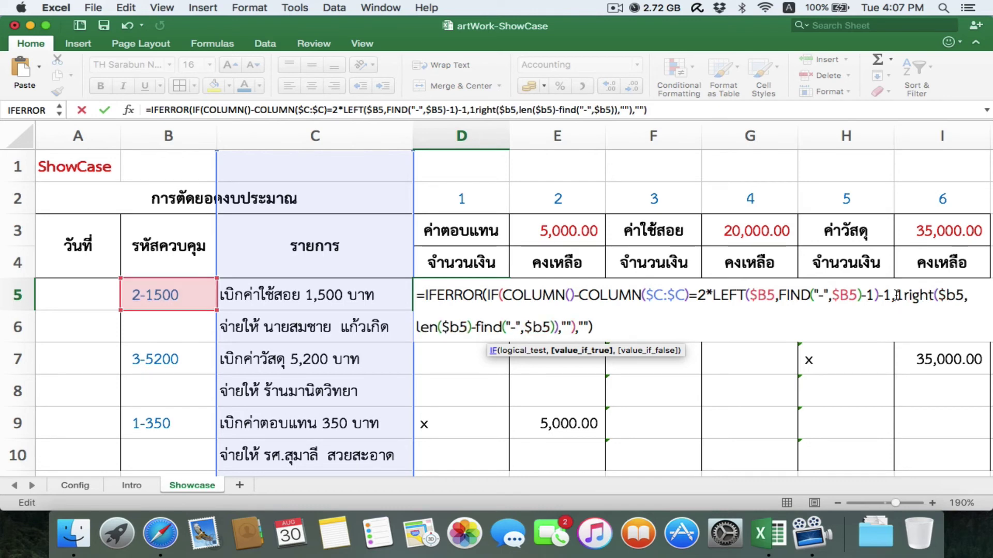
{"action": "type", "text": "*"}
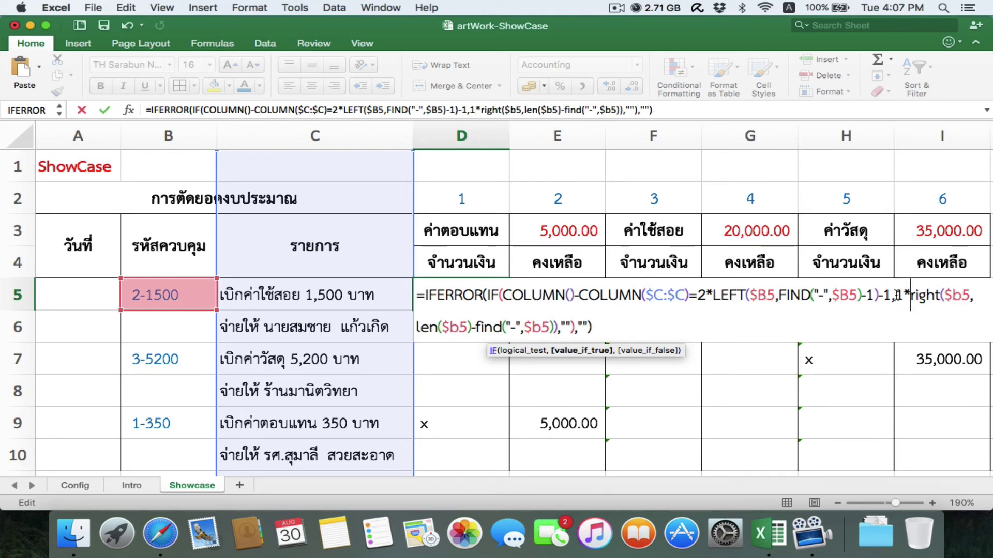
{"action": "left_click", "coordinate": [640, 336]}
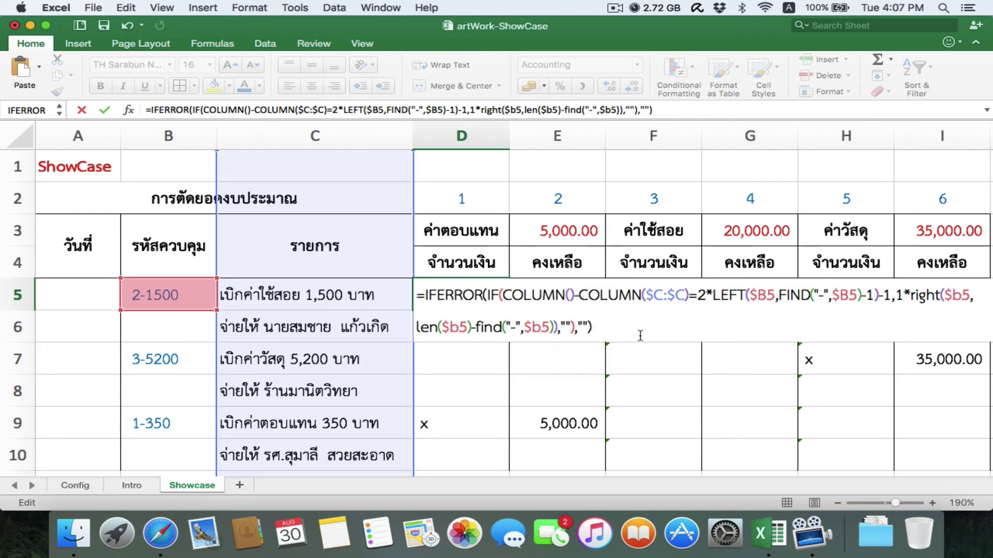
{"action": "key", "text": "Return"}
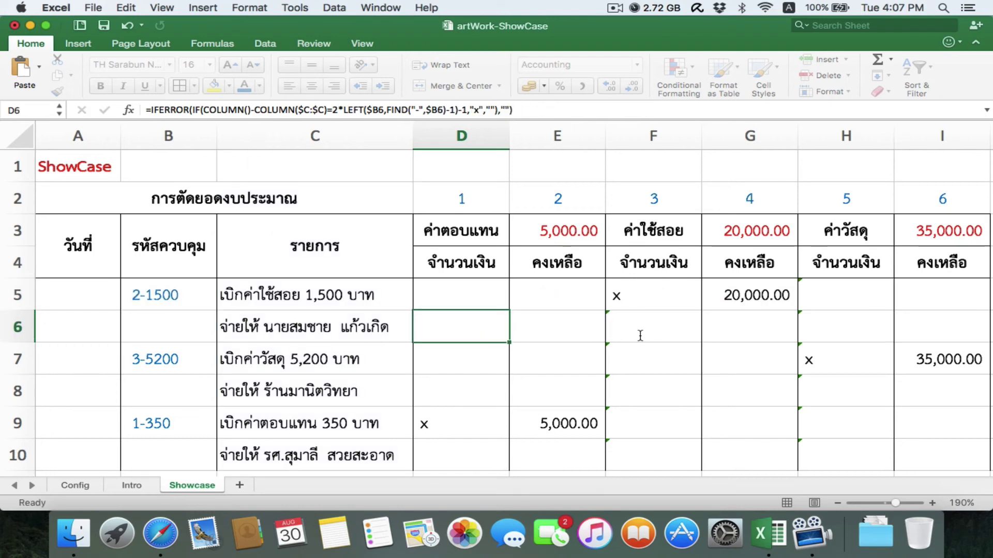
Step: Copy the D5 formula and paste only the formula into D5:D10
{"action": "key", "text": "Up"}
{"action": "key", "text": "super+c"}
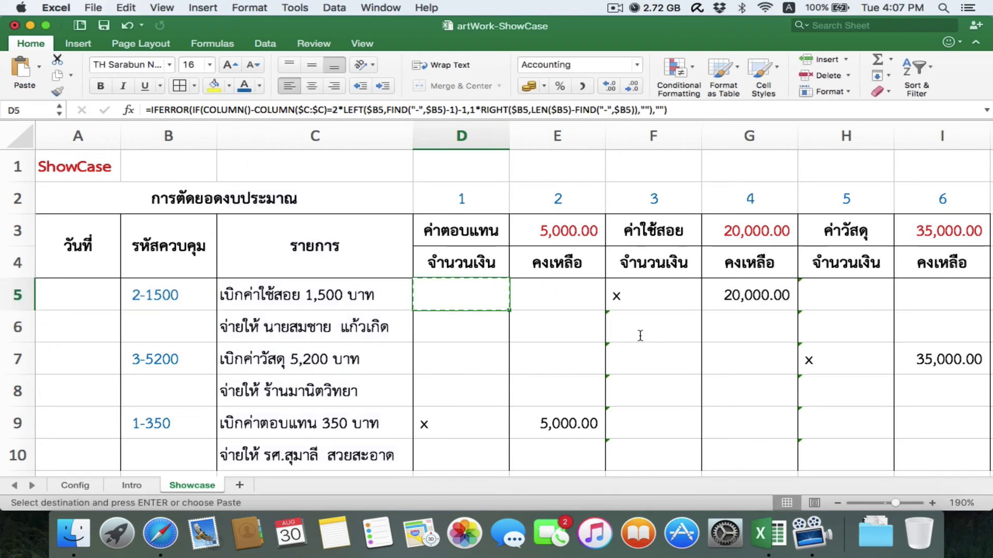
{"action": "key", "text": "shift+Down"}
{"action": "key", "text": "shift+Down"}
{"action": "key", "text": "shift+Down"}
{"action": "key", "text": "shift+Down"}
{"action": "key", "text": "shift+Down"}
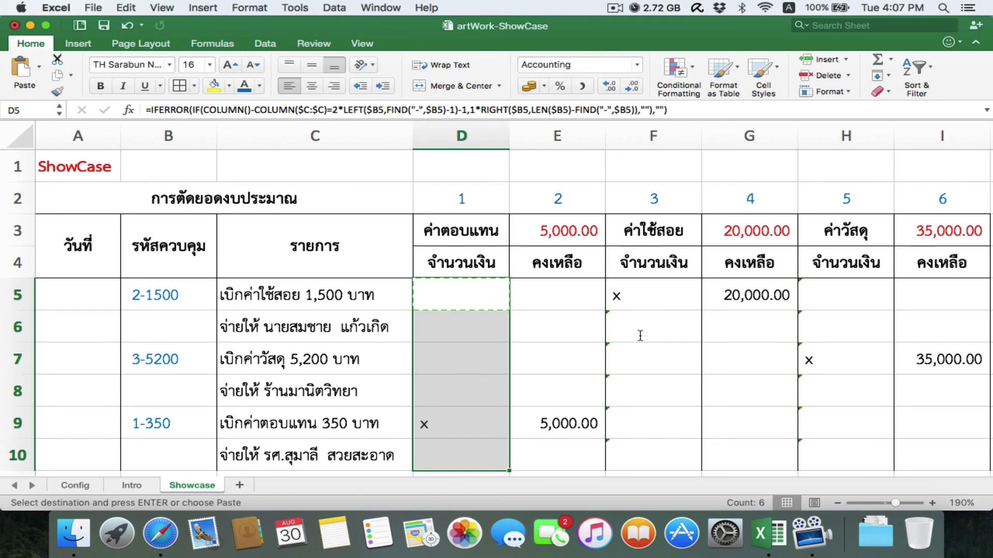
{"action": "key", "text": "ctrl+super+v"}
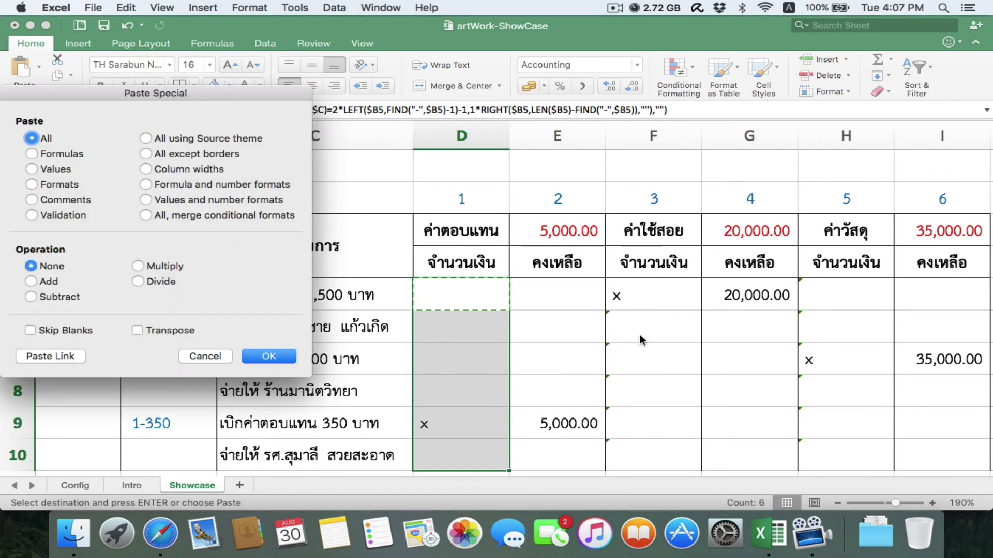
{"action": "left_click", "coordinate": [32, 154]}
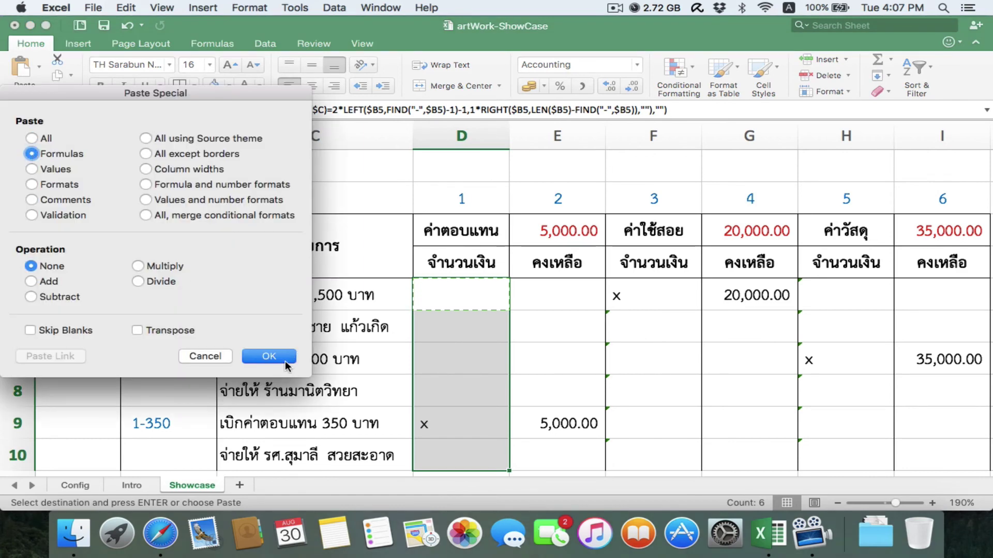
{"action": "left_click", "coordinate": [284, 362]}
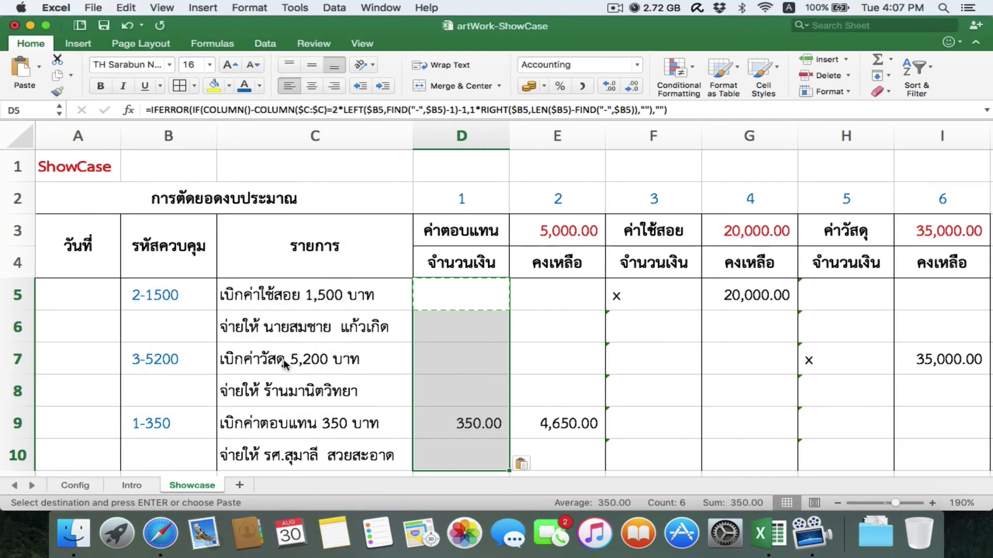
Step: Paste the updated amount formula into the other two categories' amount columns, starting at F5 and H5
{"action": "key", "text": "Right"}
{"action": "key", "text": "Right"}
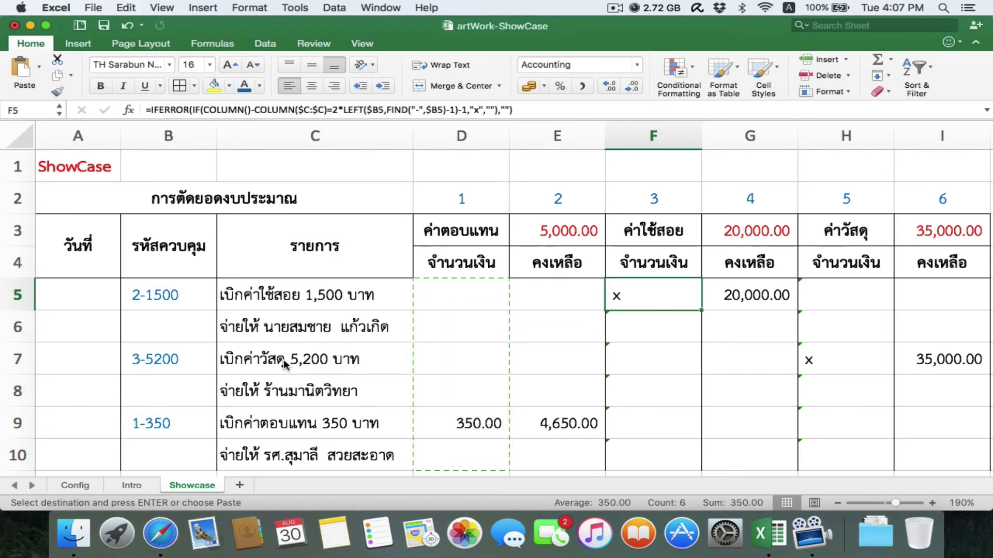
{"action": "key", "text": "super+v"}
{"action": "key", "text": "Right"}
{"action": "key", "text": "Right"}
{"action": "key", "text": "super+v"}
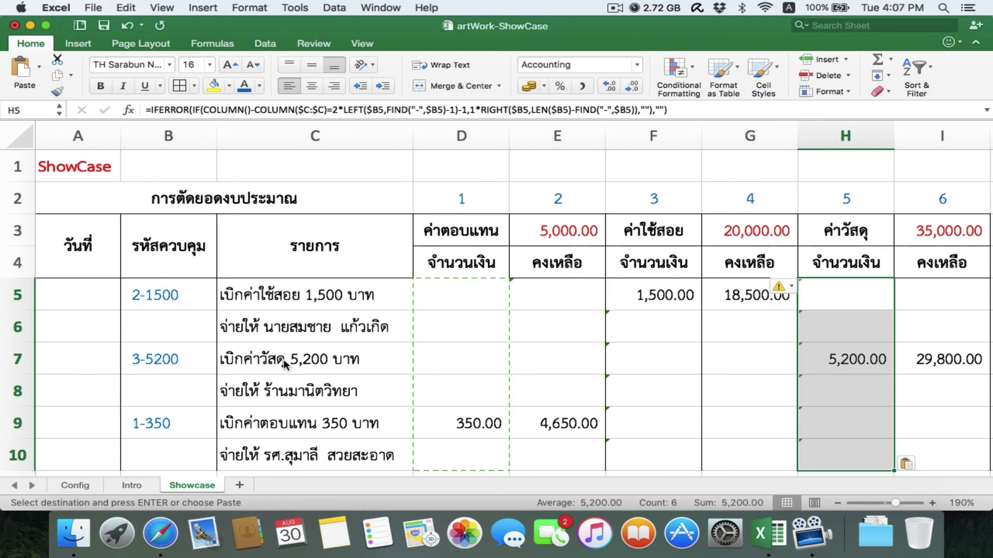
Step: Clear the sample control codes in B5:B10
{"action": "key", "text": "Left"}
{"action": "key", "text": "Left"}
{"action": "key", "text": "Left"}
{"action": "key", "text": "Left"}
{"action": "key", "text": "Left"}
{"action": "key", "text": "Left"}
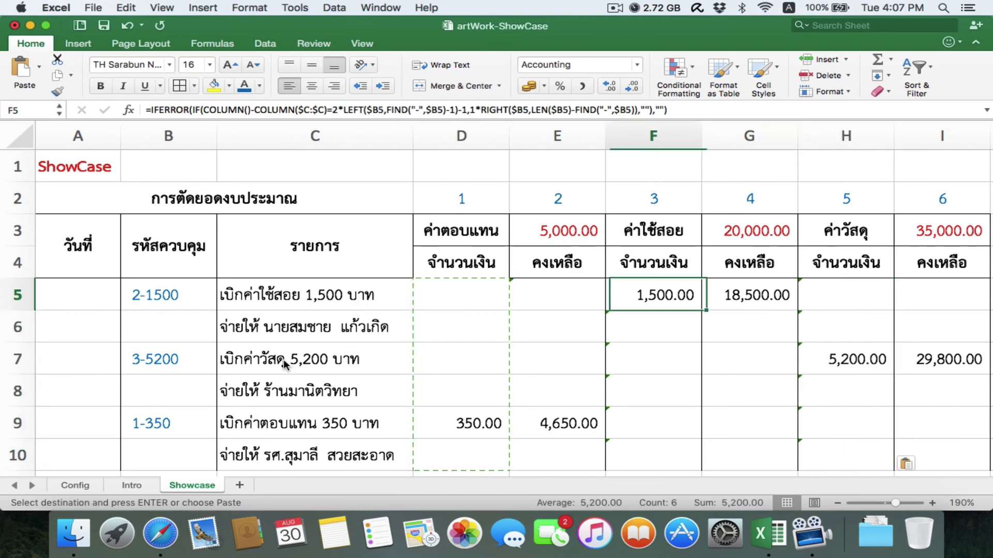
{"action": "key", "text": "Right"}
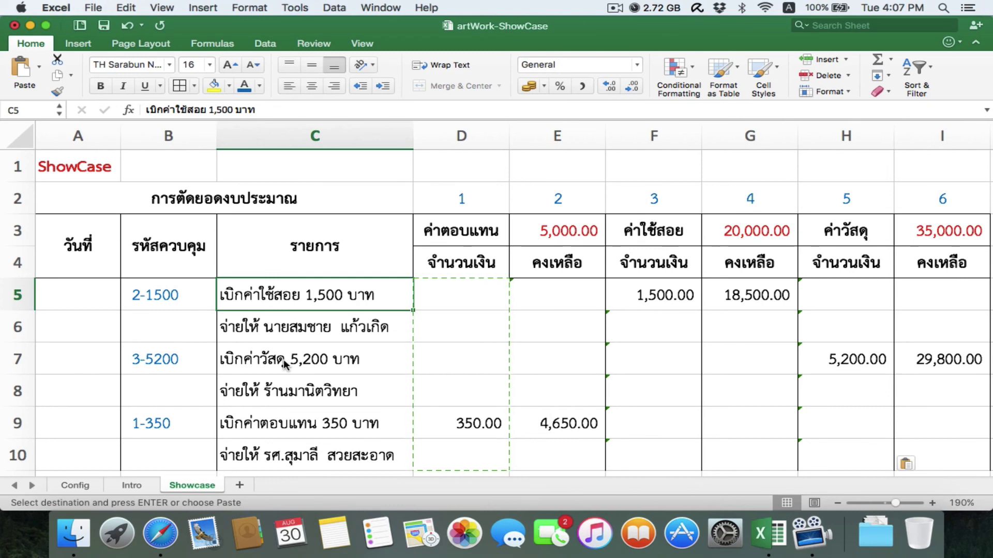
{"action": "key", "text": "Left"}
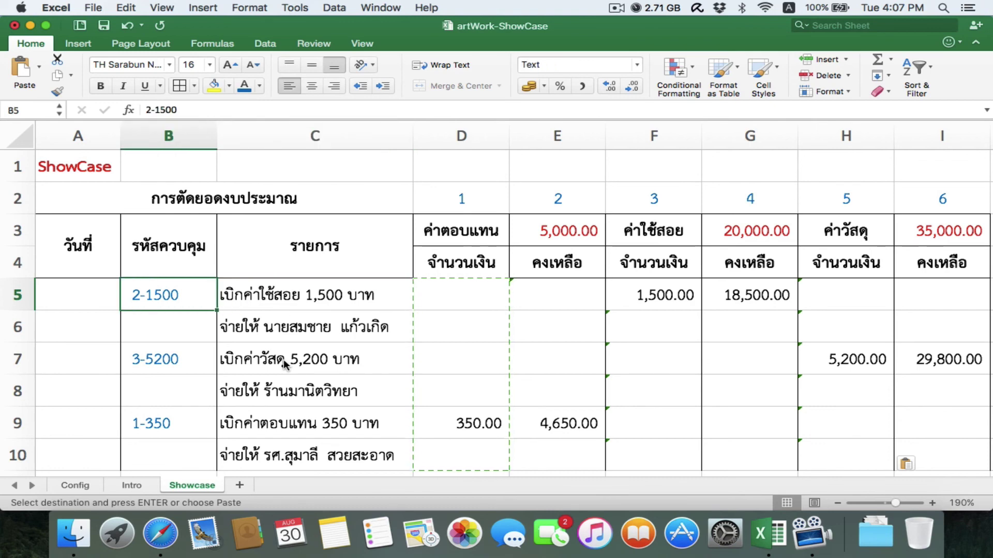
{"action": "key", "text": "shift+Down"}
{"action": "key", "text": "shift+Down"}
{"action": "key", "text": "shift+Down"}
{"action": "key", "text": "shift+Down"}
{"action": "key", "text": "shift+Down"}
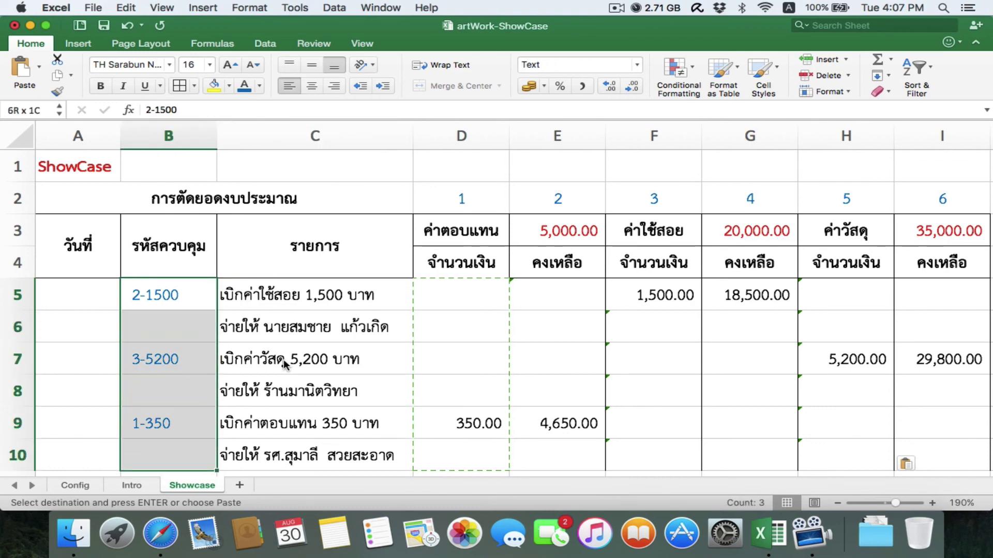
{"action": "key", "text": "Delete"}
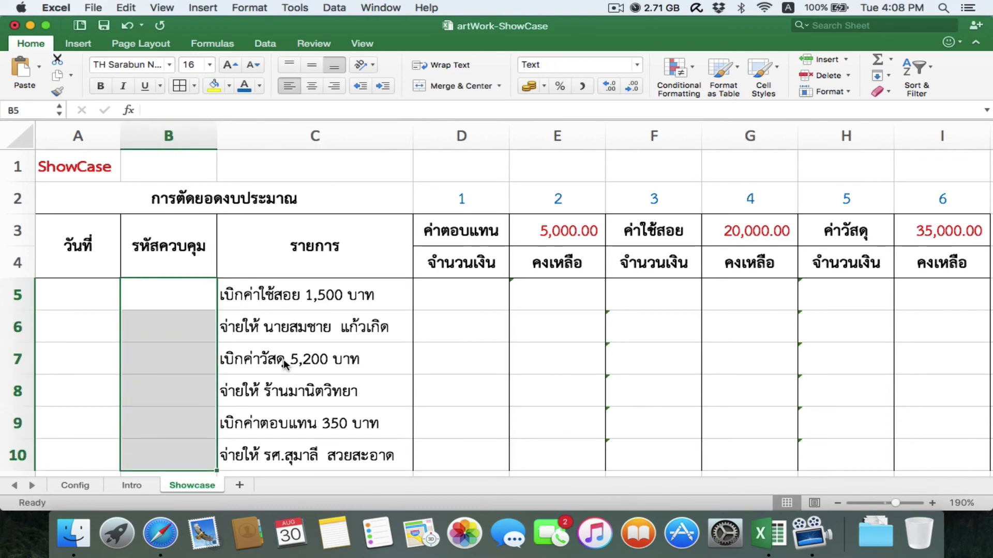
Step: Extend the cleared range to include the item descriptions in C5:C10, and end on cell B5
{"action": "key", "text": "shift+Right"}
{"action": "key", "text": "Delete"}
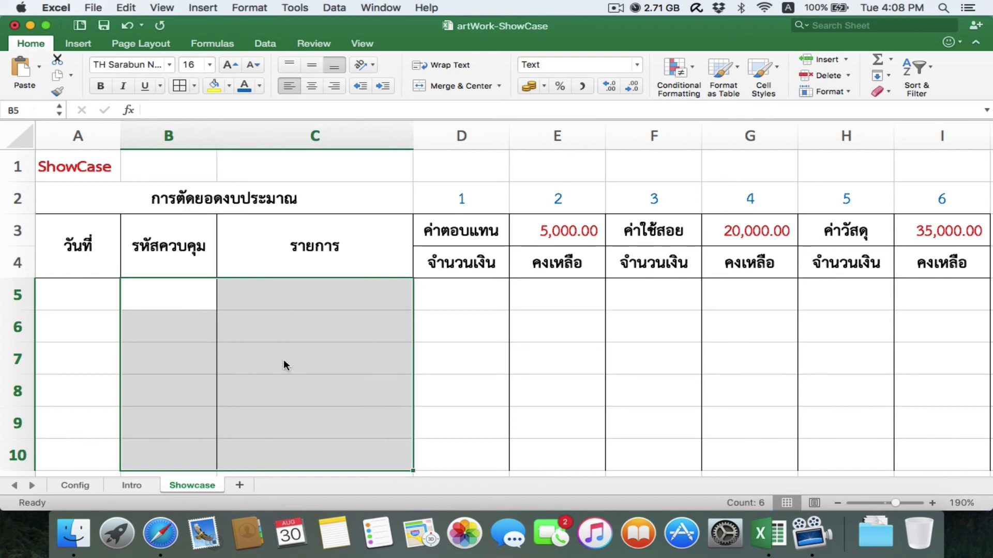
{"action": "key", "text": "Left"}
{"action": "key", "text": "Right"}
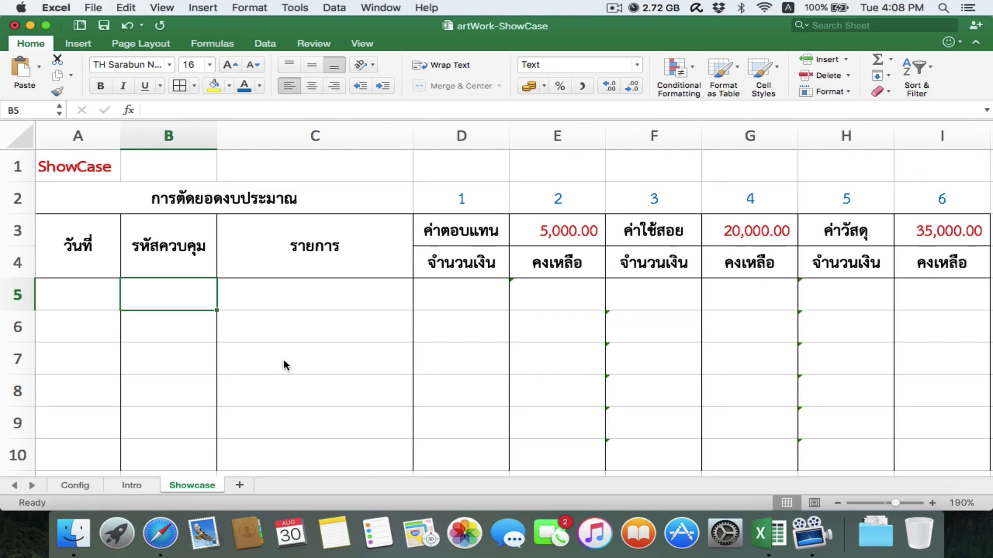
Step: Enter the control codes 2-5700.50 in B5 and 3-2500 in B6
{"action": "type", "text": "2-"}
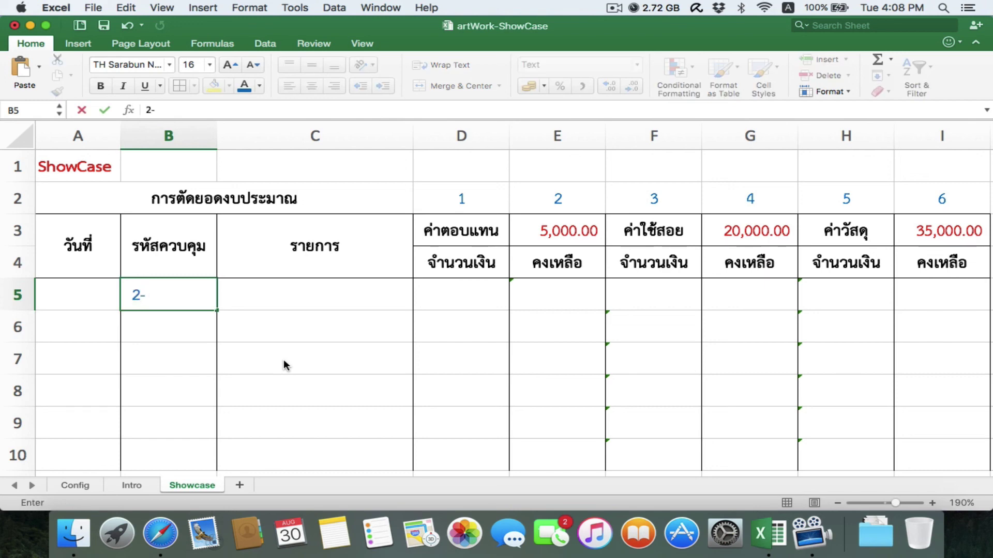
{"action": "type", "text": "5700"}
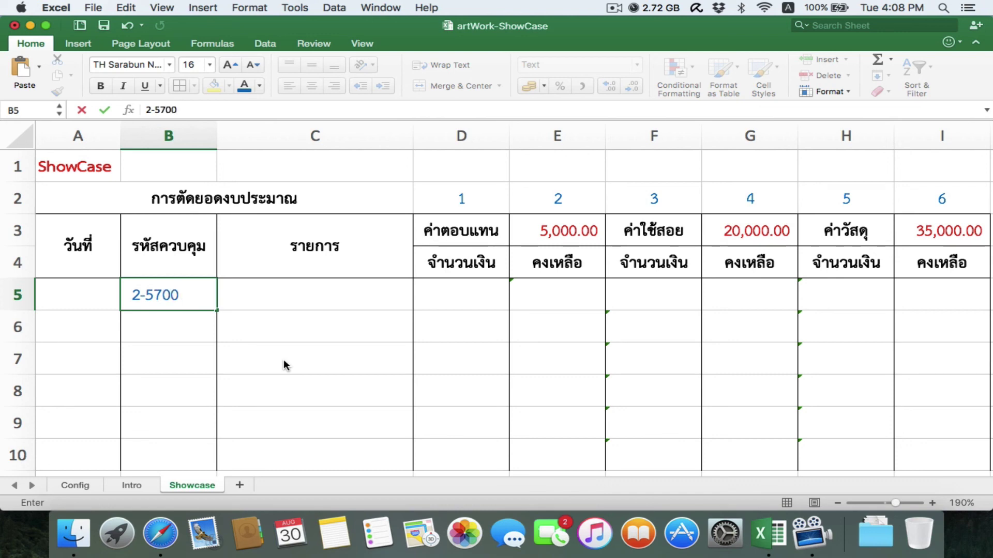
{"action": "type", "text": ".50"}
{"action": "key", "text": "Return"}
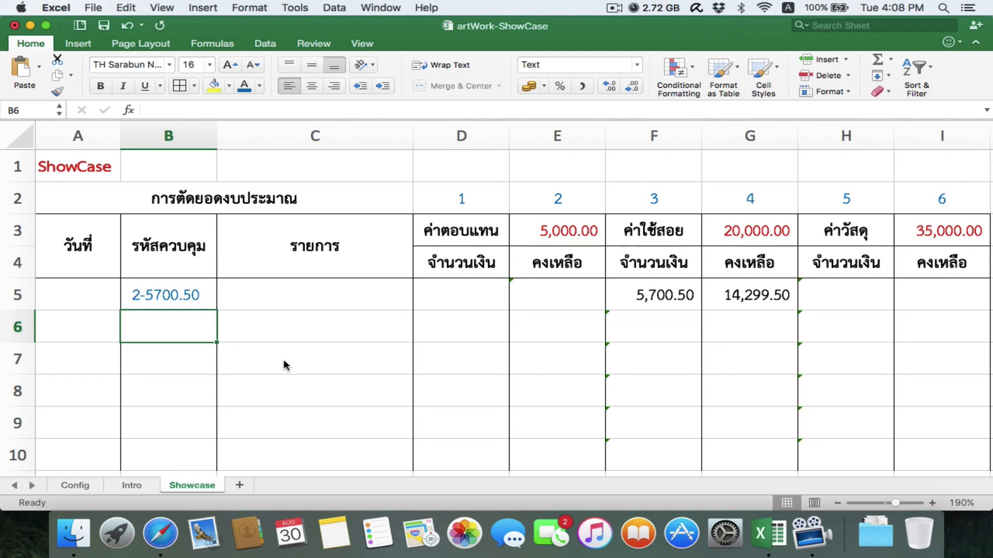
{"action": "type", "text": "3-"}
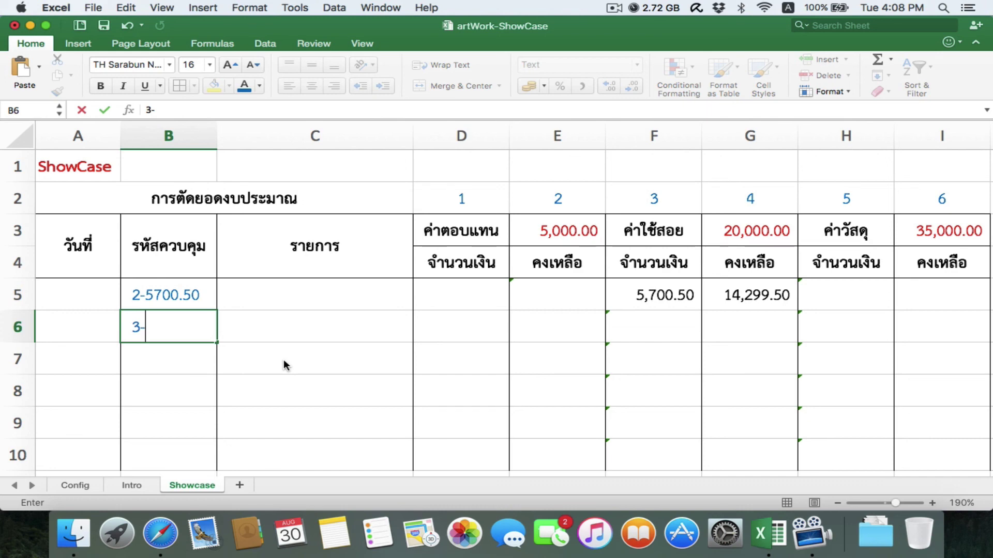
{"action": "type", "text": "2500"}
{"action": "key", "text": "Return"}
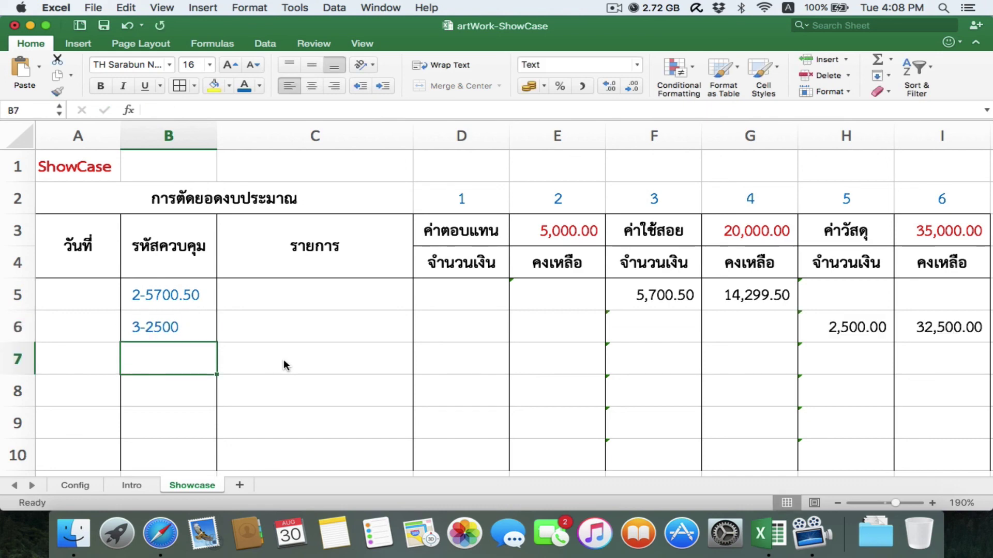
Step: Enter the control codes 2-1500 in B7 and 1-350 in B8
{"action": "type", "text": "2-"}
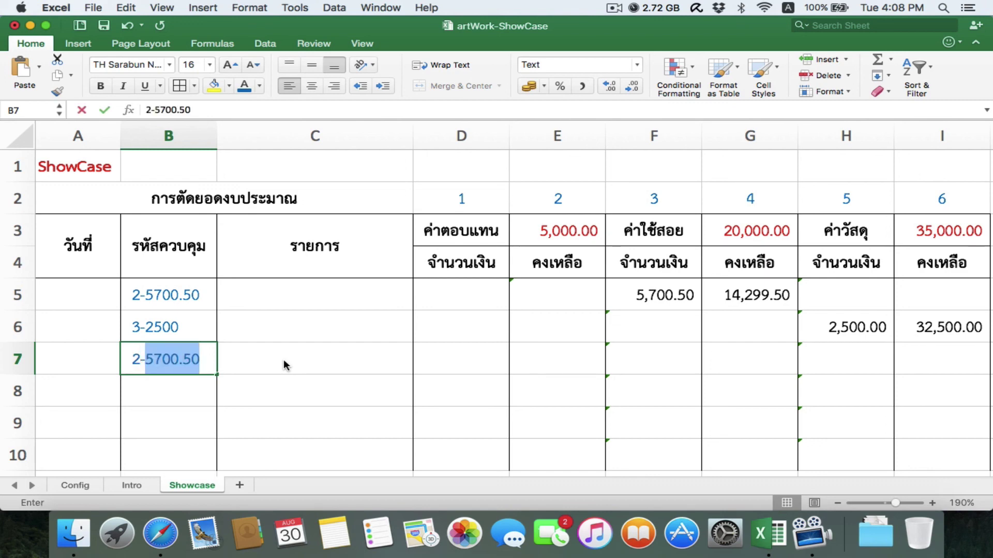
{"action": "type", "text": "1500"}
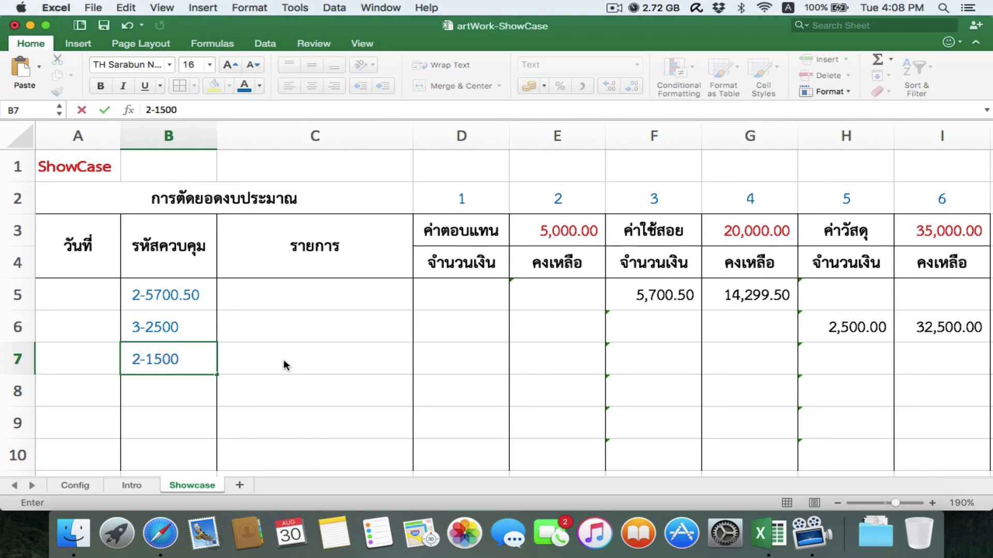
{"action": "key", "text": "Return"}
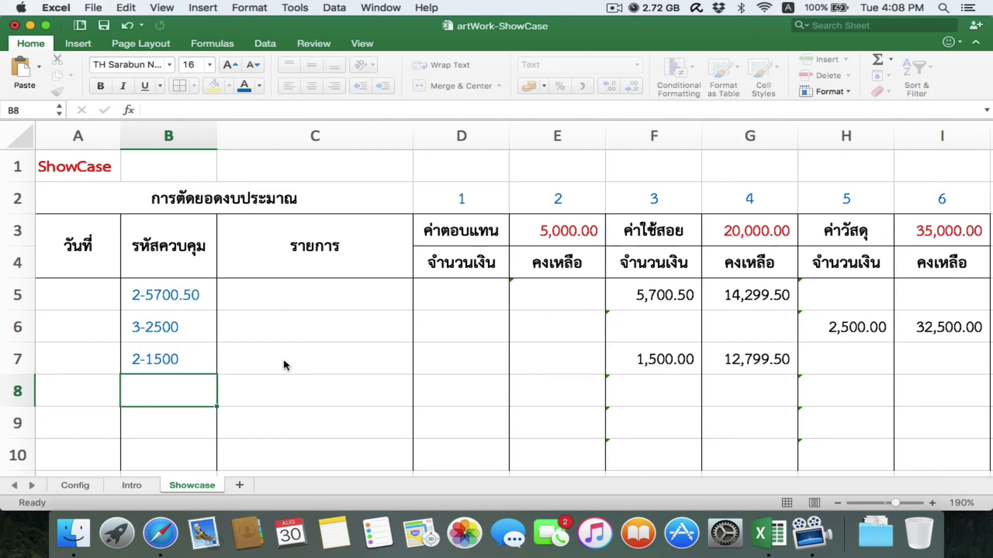
{"action": "type", "text": "1-350"}
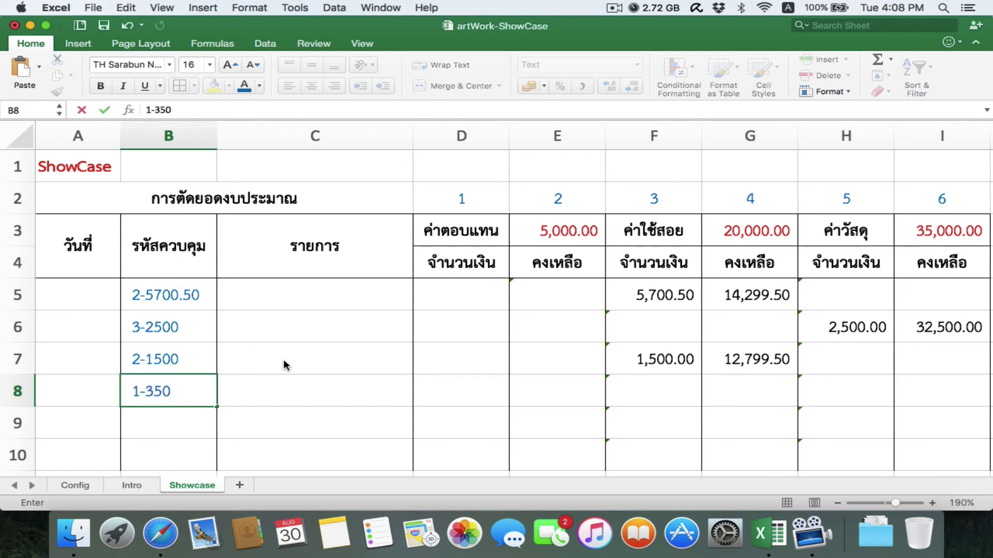
{"action": "key", "text": "Return"}
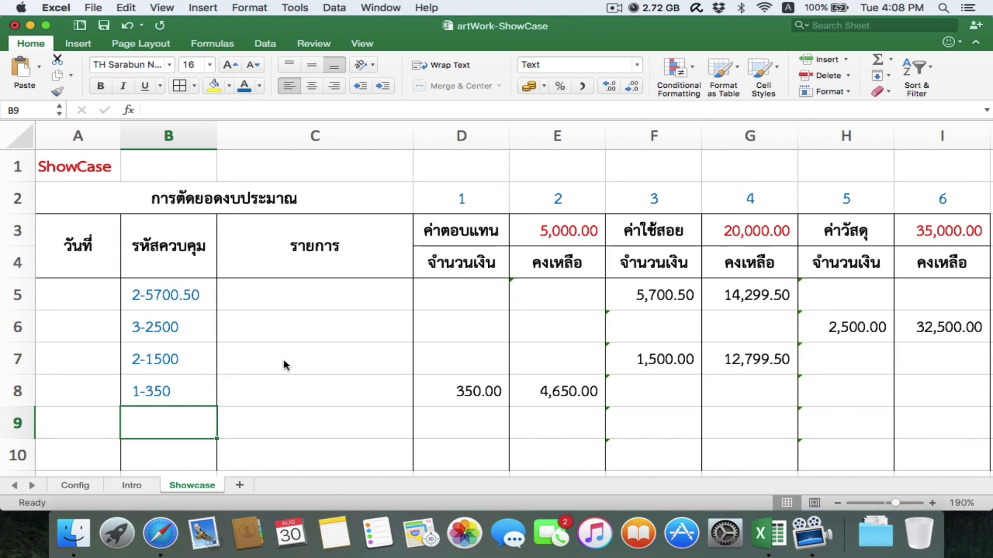